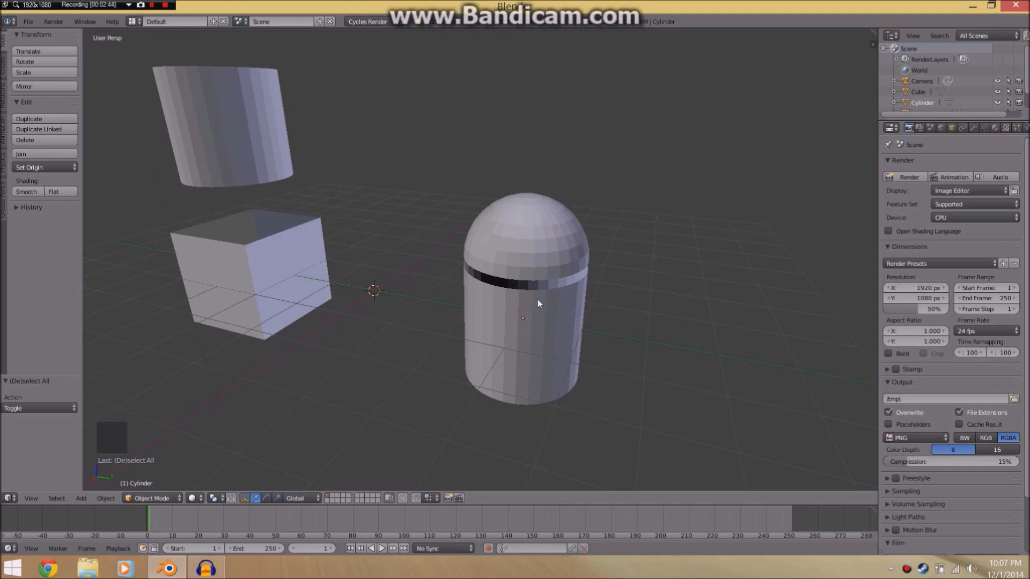
Enter Edit Mode on the dome-topped cylinder, focusing on the gap between the dome and the cylinder body.
right_click(546, 286)
key("Tab")
scroll(554, 280, "up", 2)
middle_click_drag(554, 280, 547, 279)
scroll(547, 272, "up", 1)
middle_click(547, 270)
Try merging a vertex on the dome's lower rim with the cylinder-rim vertex below it using At Last, and undo the merge.
right_click(562, 271)
right_click(570, 299, "shift")
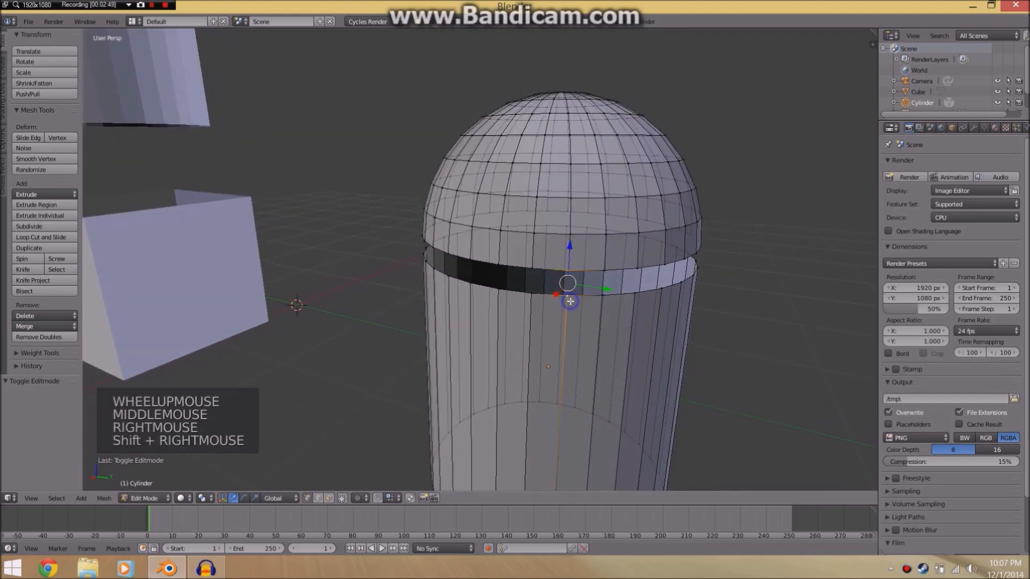
key("alt+m")
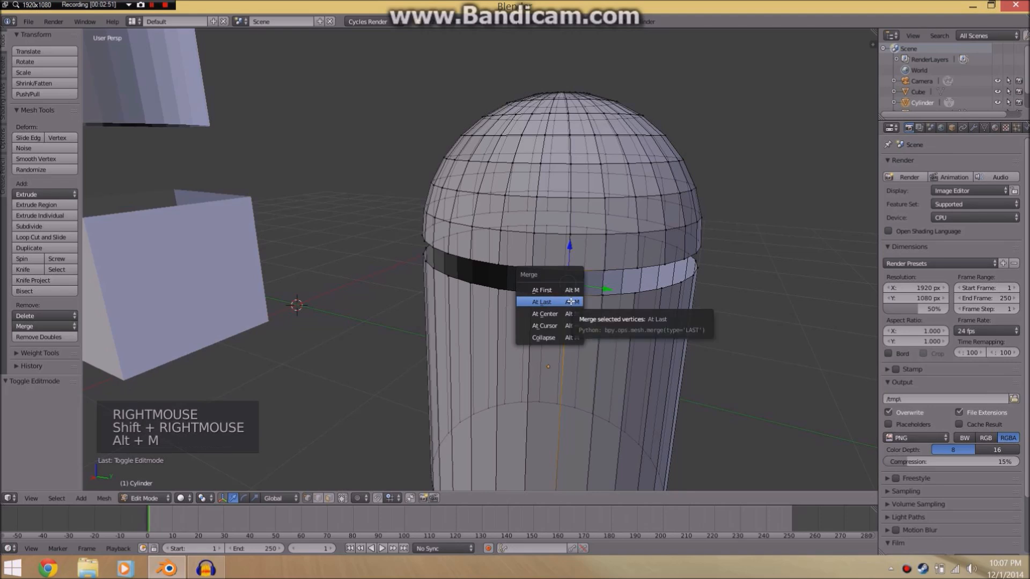
left_click(571, 302)
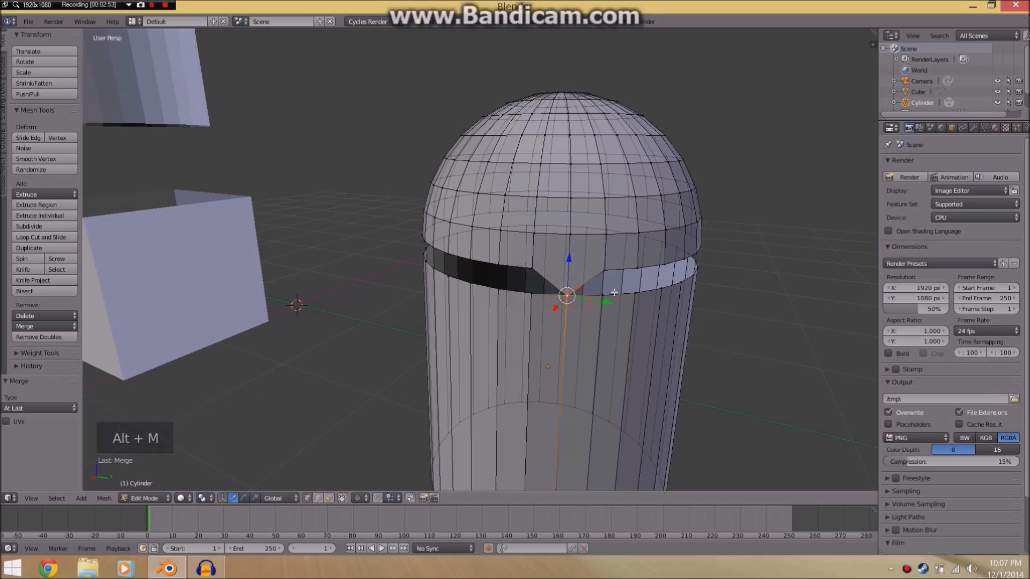
mouse_move(611, 244)
middle_mouse_down()
mouse_move(596, 237)
mouse_move(612, 235)
mouse_move(599, 247)
middle_mouse_up()
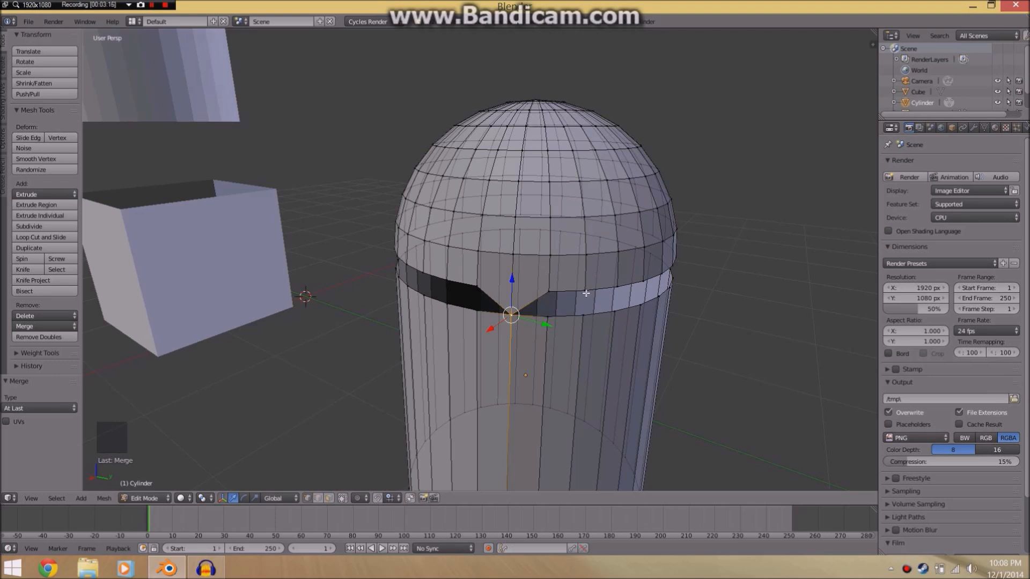
key("ctrl+z")
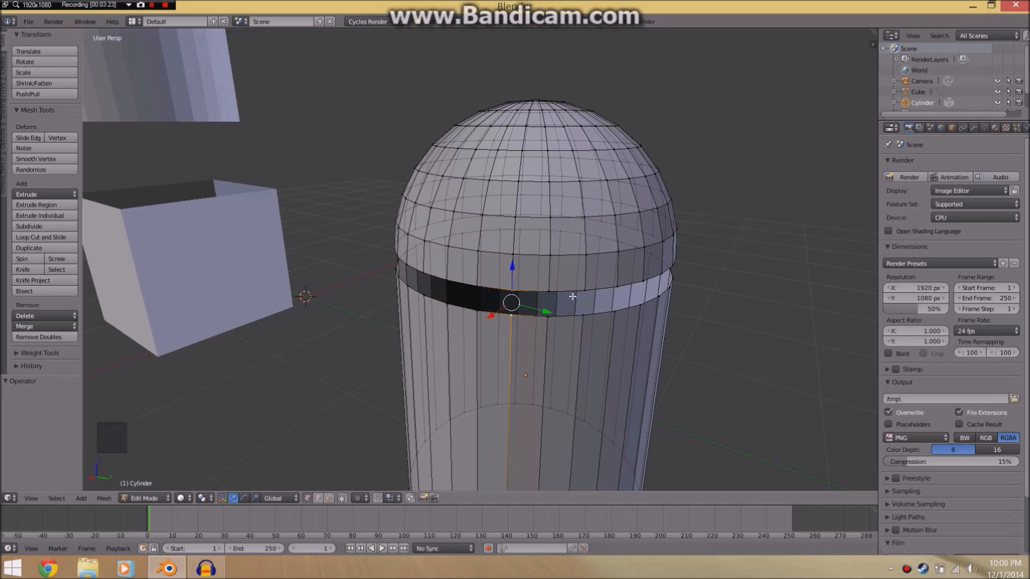
Close the gap by applying Bridge Edge Loops to the dome's lower edge loop and the cylinder's upper edge loop.
key("a")
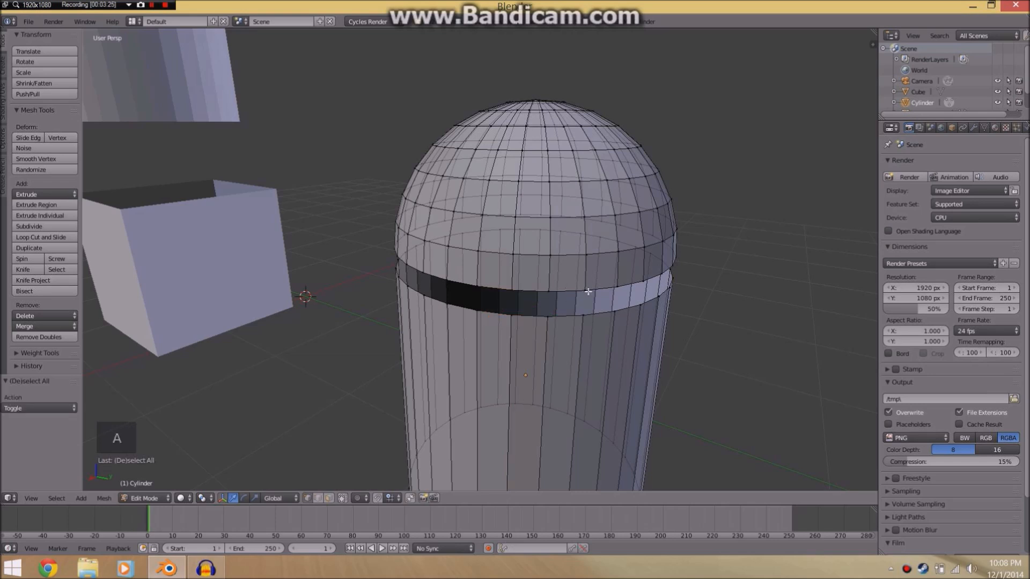
right_click(531, 281, "alt")
right_click(534, 317, "alt+shift")
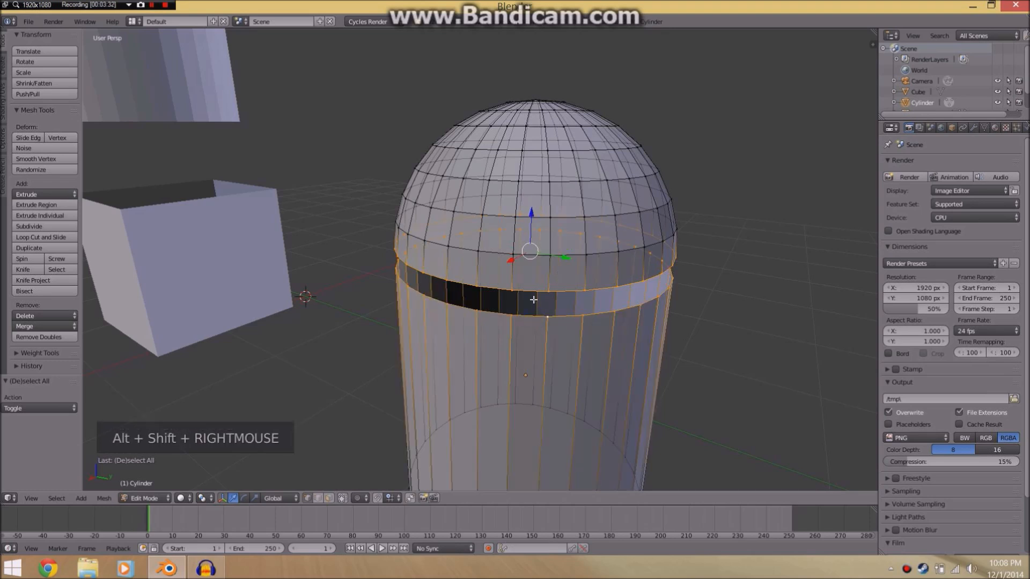
key("w")
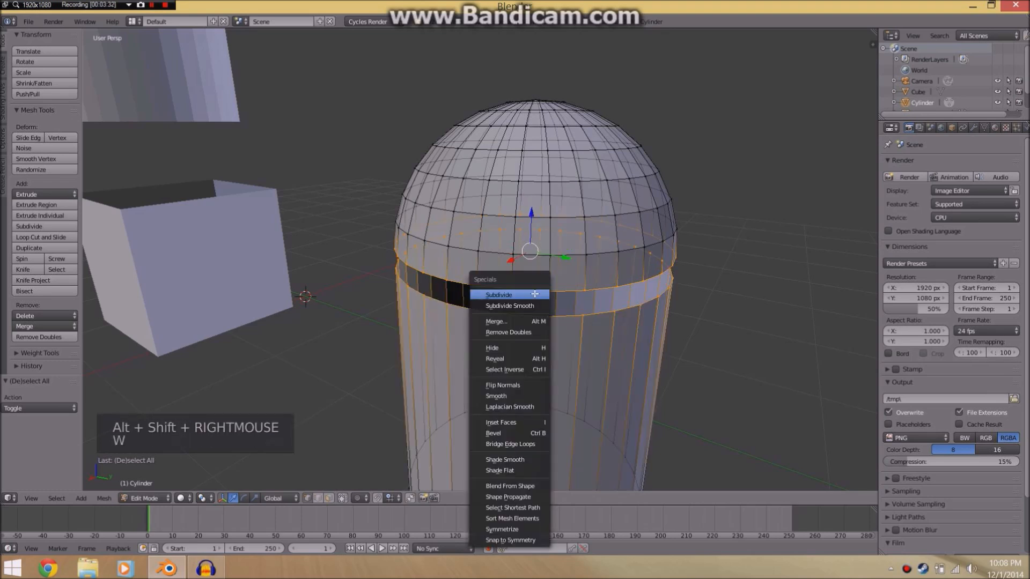
left_click(528, 444)
key("a")
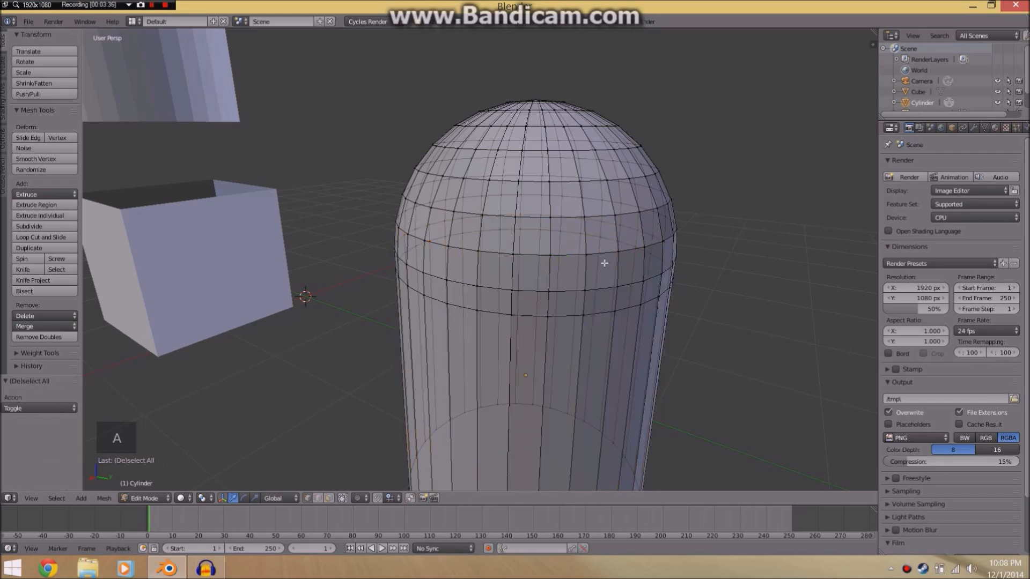
Vertex-slide the upper edge loop of the bridged band down onto the loop below it.
middle_click_drag(605, 263, 597, 257)
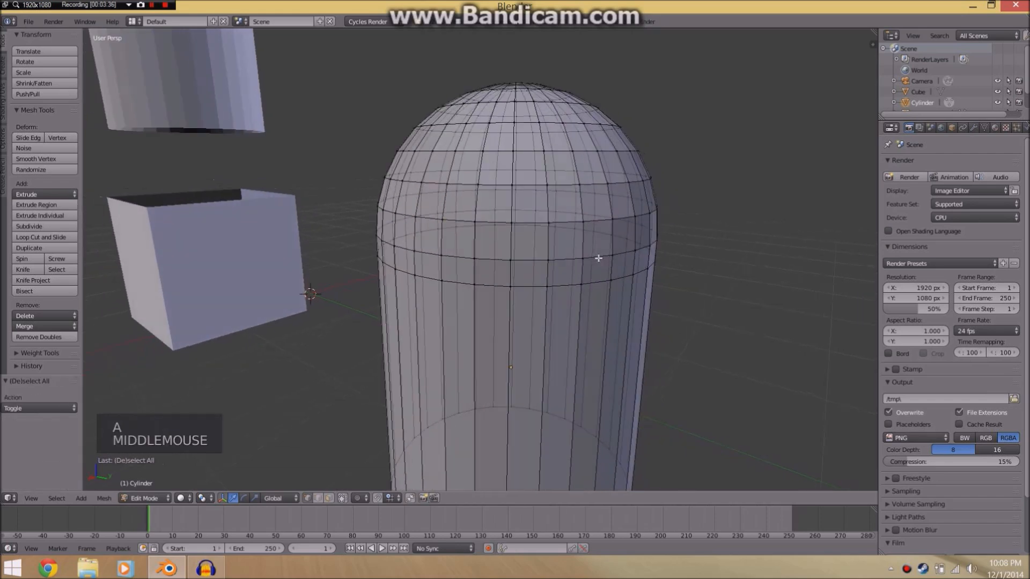
right_click(492, 259, "alt")
right_click(499, 286, "alt+shift")
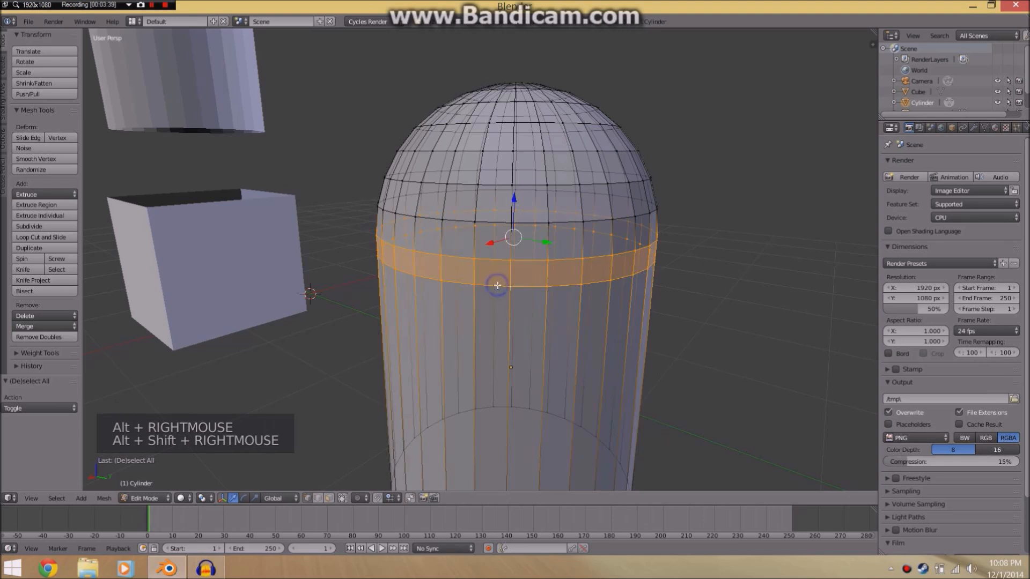
key("a")
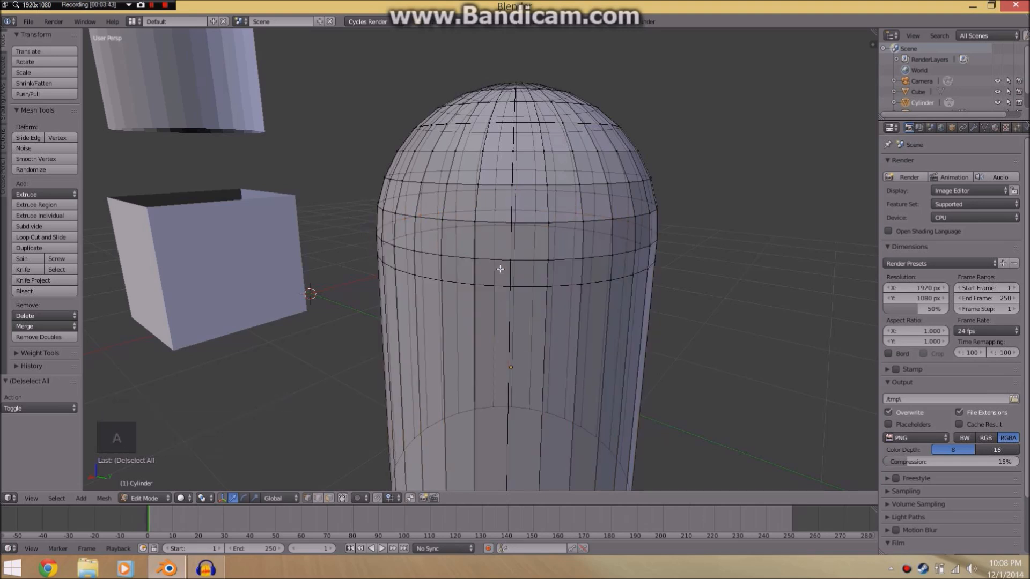
right_click(489, 259, "alt")
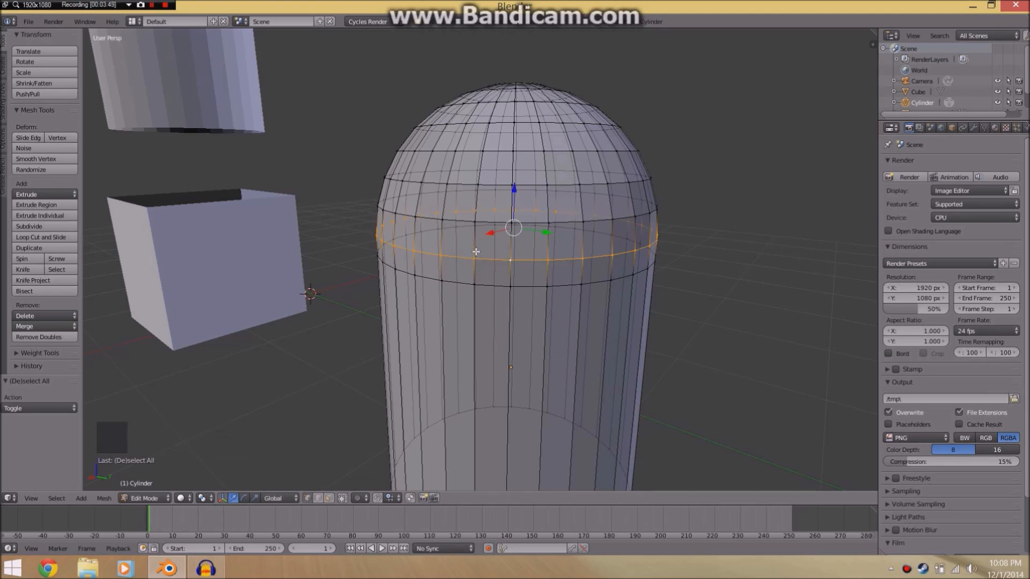
key("shift+v")
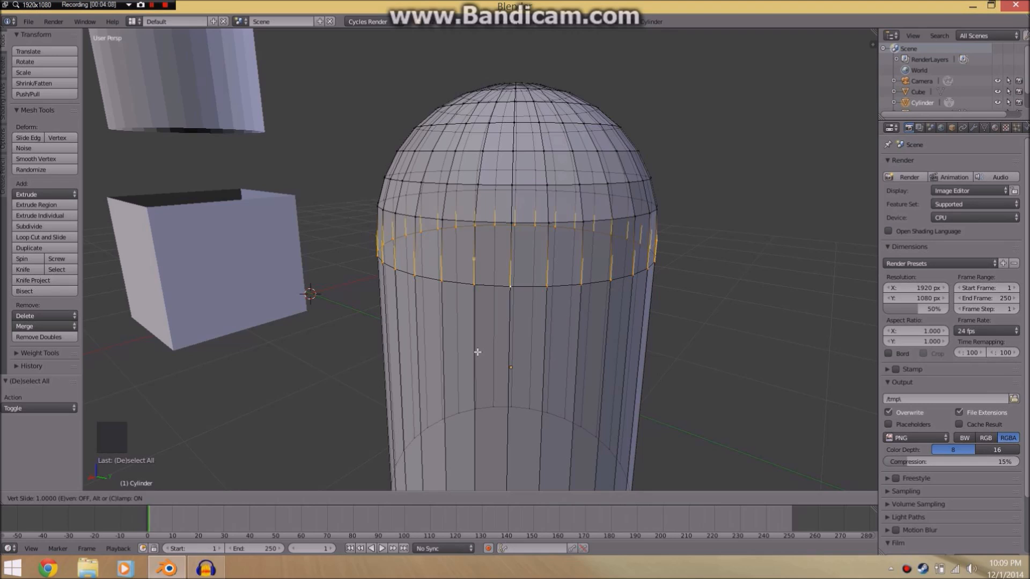
left_click(477, 352)
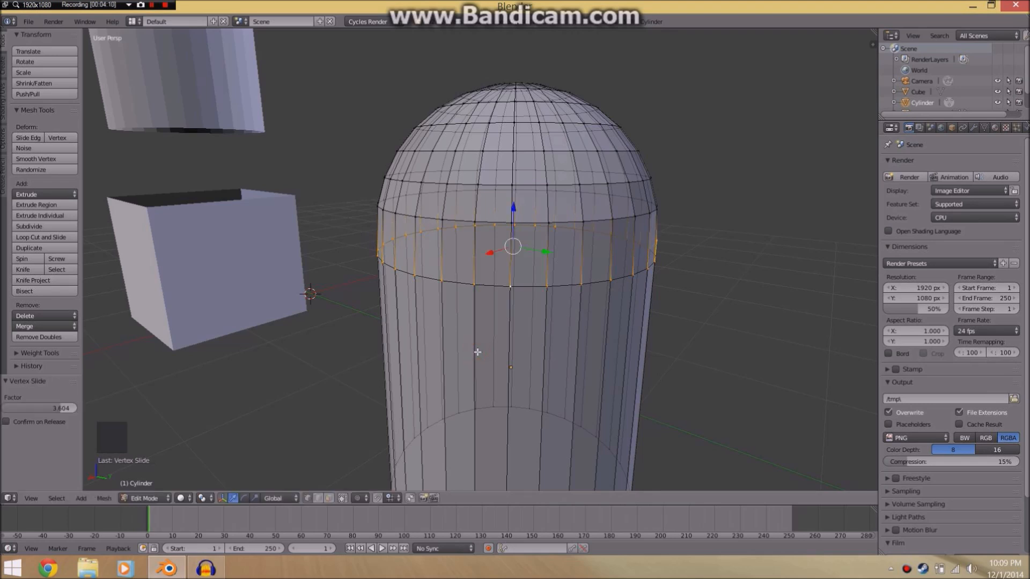
Vertex-slide the one stray vertex left out of the loop down onto the cylinder's rim.
middle_click_drag(585, 269, 527, 271)
right_click(388, 262)
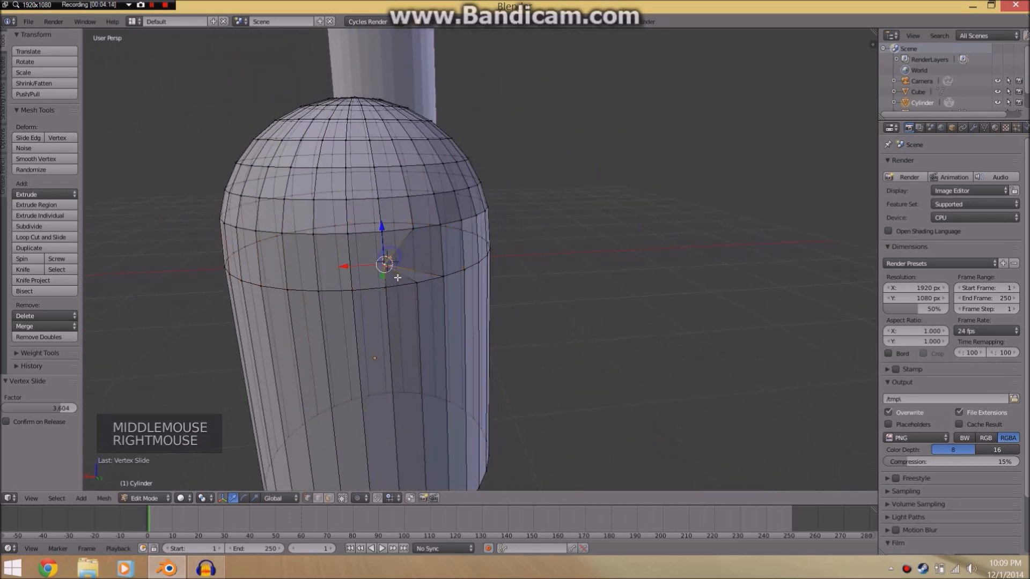
scroll(411, 270, "up", 2)
middle_click_drag(411, 270, 419, 270, "shift")
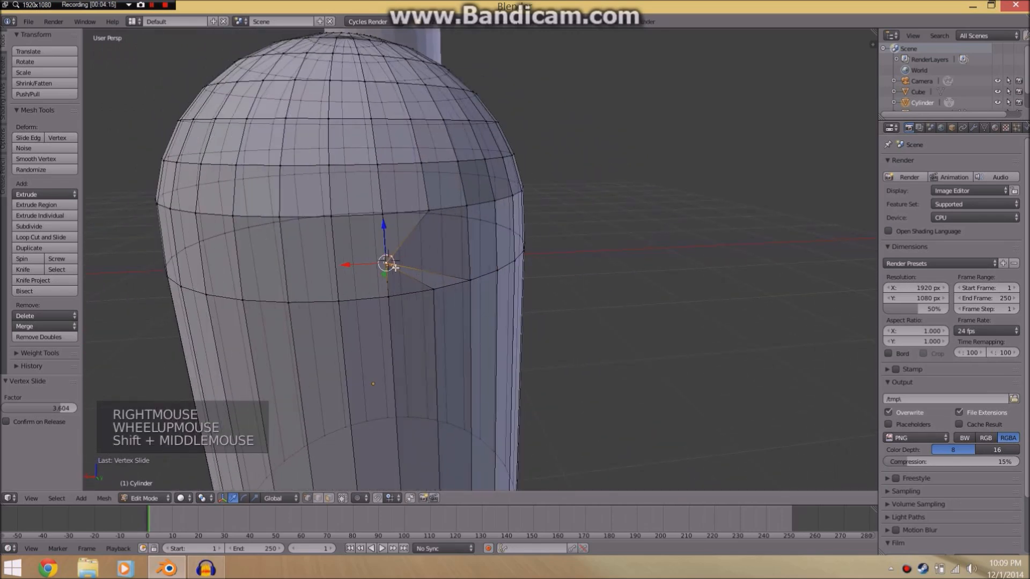
key("shift+v")
left_click(449, 305)
Select the overlapping rim loops all around the cylinder and apply Remove Doubles to them.
mouse_move(437, 292)
middle_mouse_down()
mouse_move(467, 279)
mouse_move(352, 275)
mouse_move(552, 297)
mouse_move(570, 276)
mouse_move(559, 278)
middle_mouse_up()
scroll(553, 306, "down", 2)
key("a")
right_click(536, 244)
right_click(536, 244, "alt")
right_click(537, 244, "alt+shift")
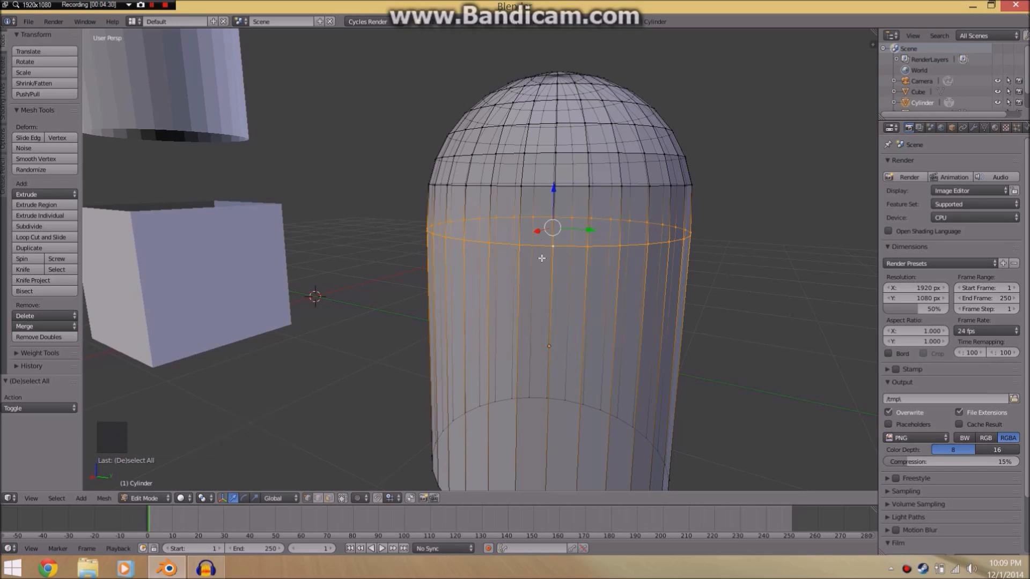
key("w")
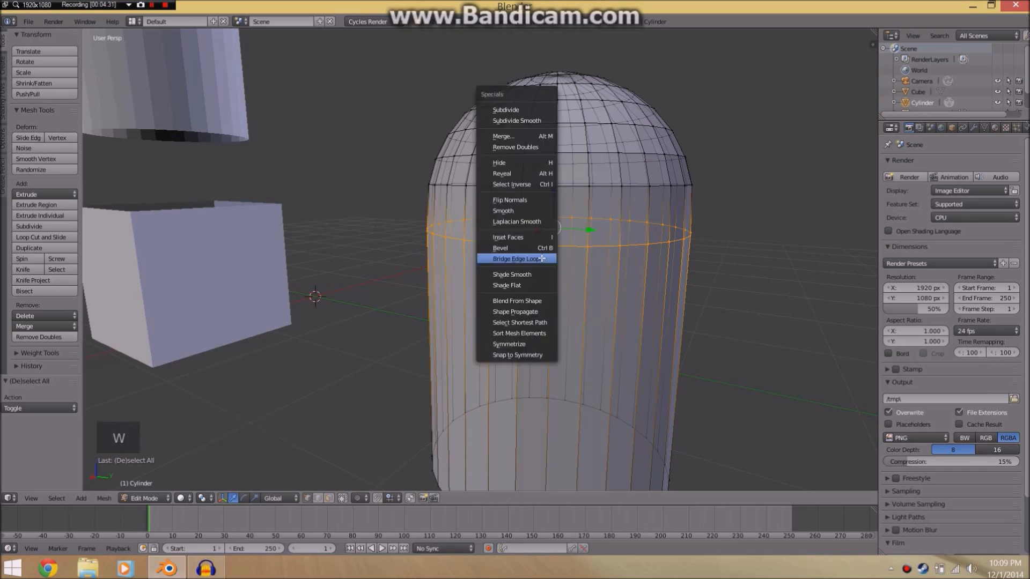
left_click(529, 156)
key("ctrl+z")
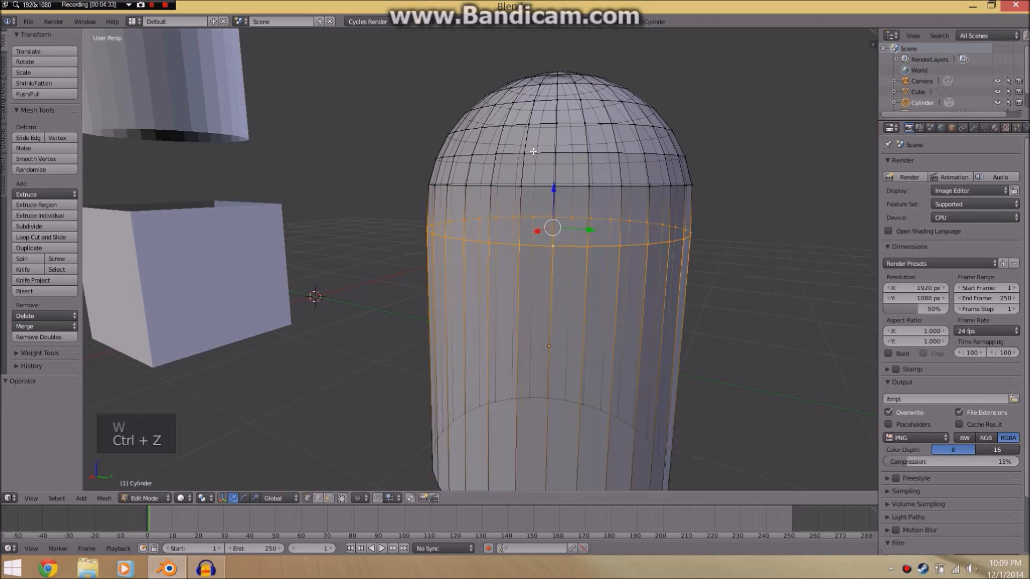
key("w")
left_click(507, 137)
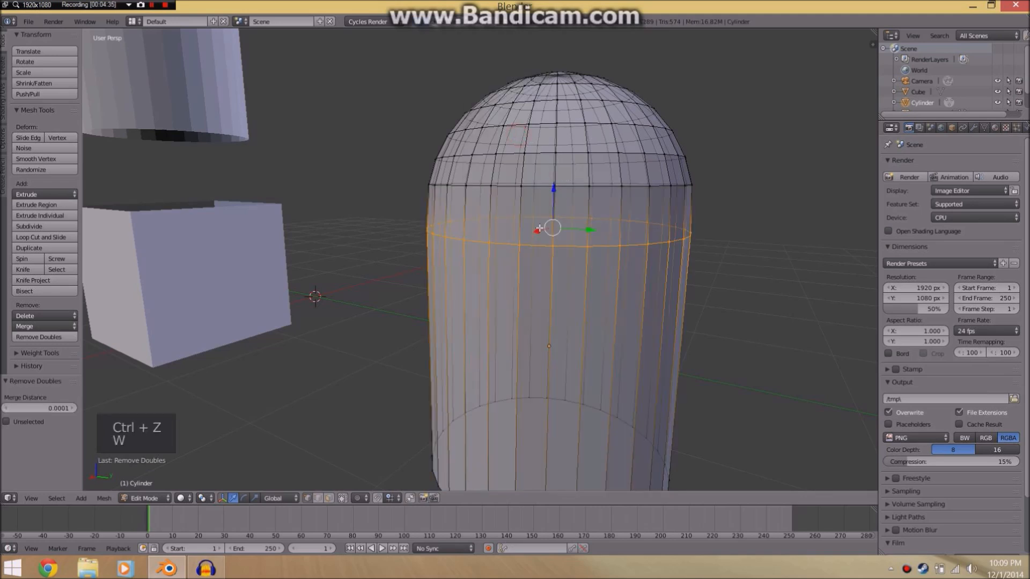
Check that the rim loop is merged by selecting it and trial-moving it, cancelling each move.
scroll(530, 221, "down", 2)
middle_click_drag(530, 221, 539, 225)
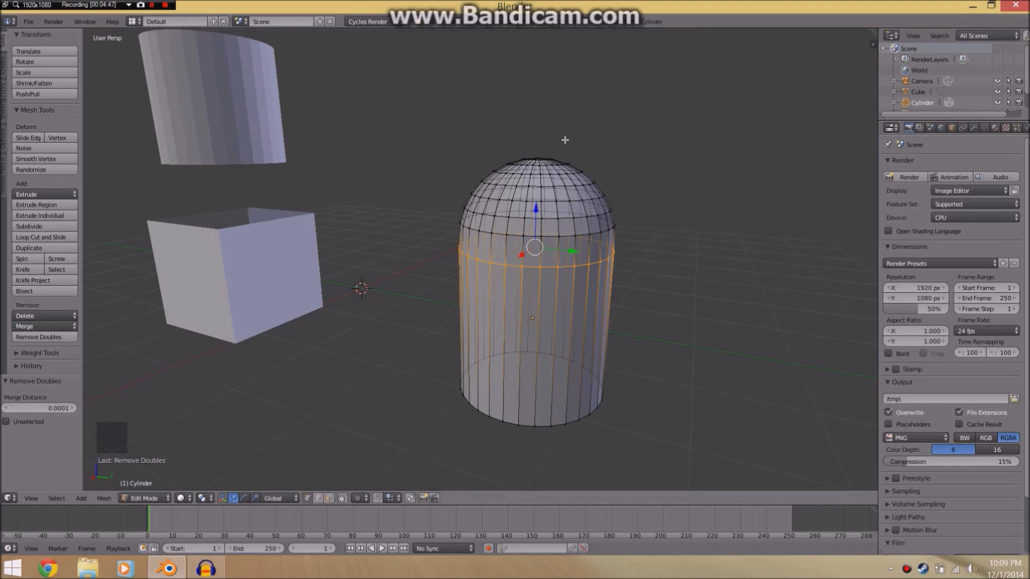
scroll(560, 235, "up", 2)
mouse_move(558, 235)
middle_mouse_down()
mouse_move(537, 237)
mouse_move(542, 228)
middle_mouse_up()
right_click(537, 236, "alt")
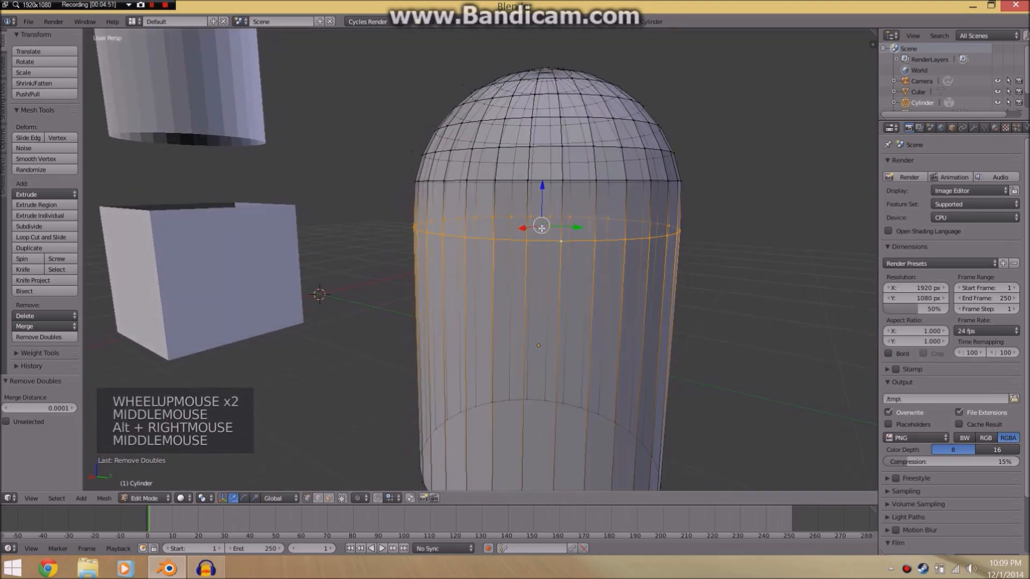
key("g")
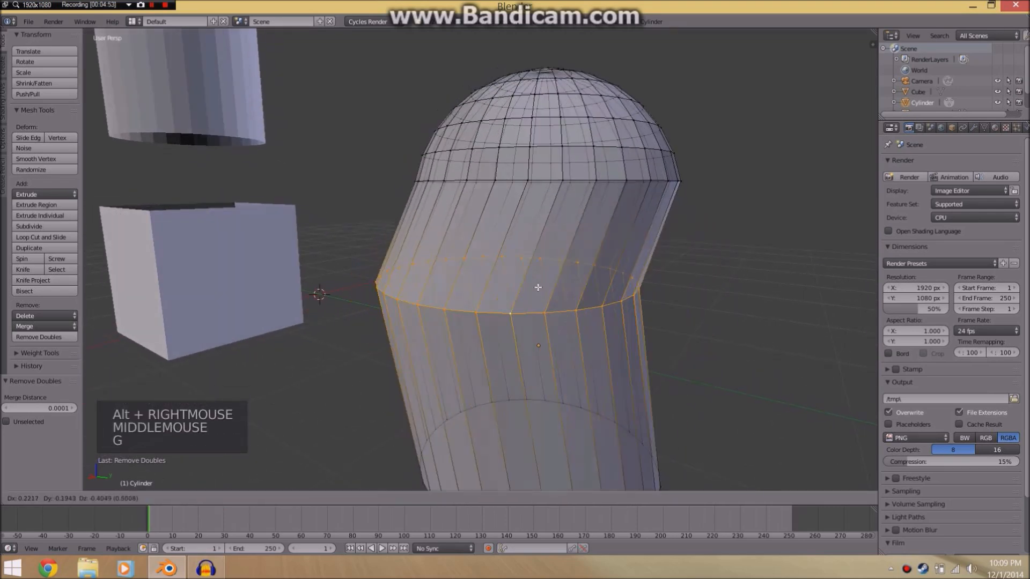
right_click(546, 281)
middle_click_drag(546, 281, 605, 267)
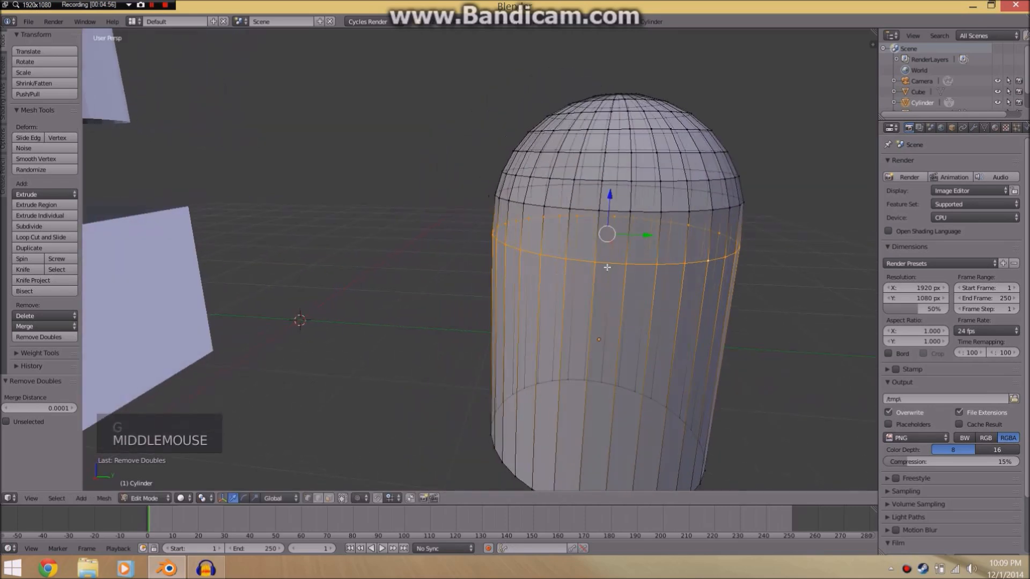
right_click(617, 266, "alt")
right_click(612, 262, "alt")
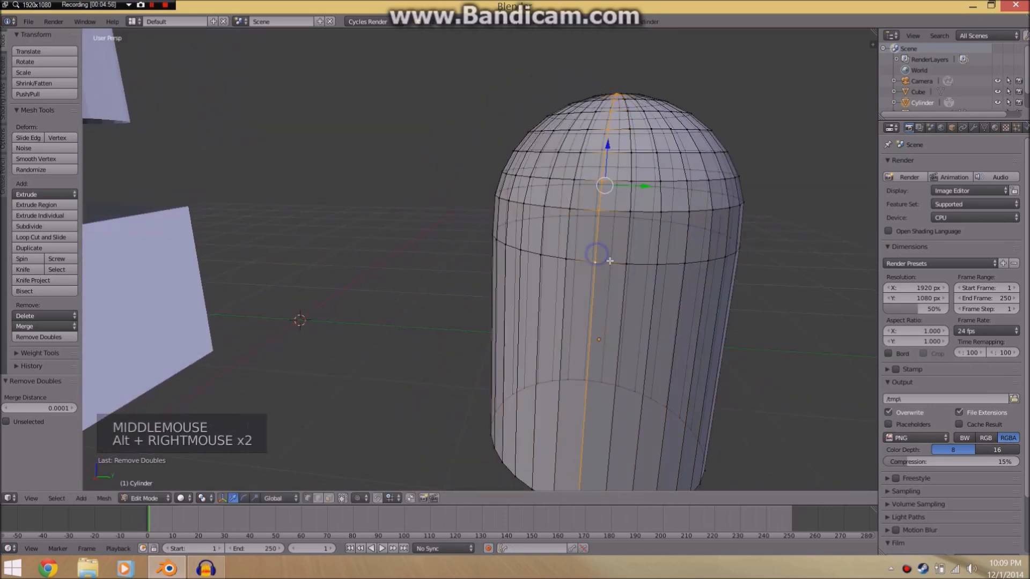
right_click(611, 261, "alt")
right_click(610, 266, "alt")
key("g")
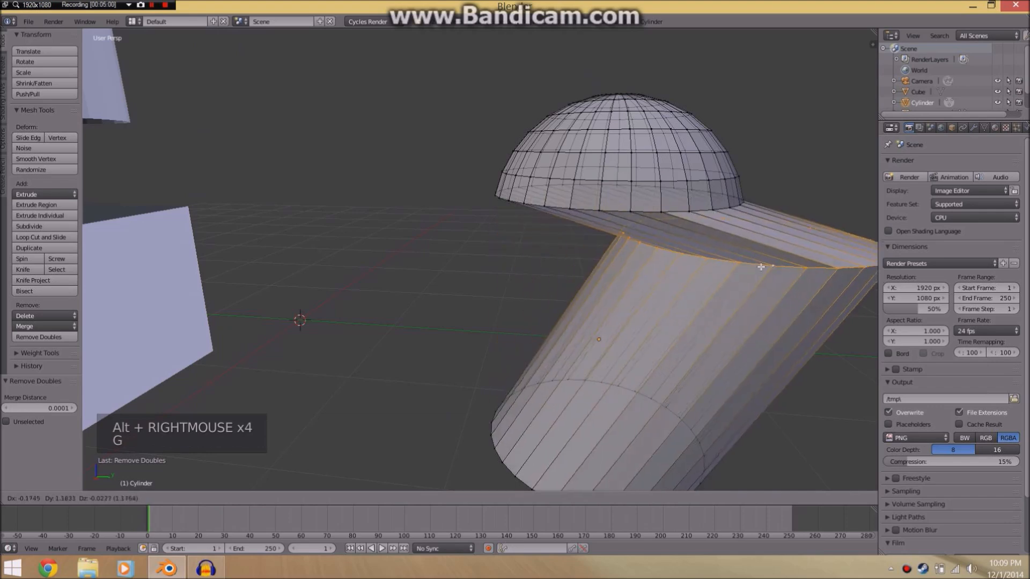
right_click(639, 338)
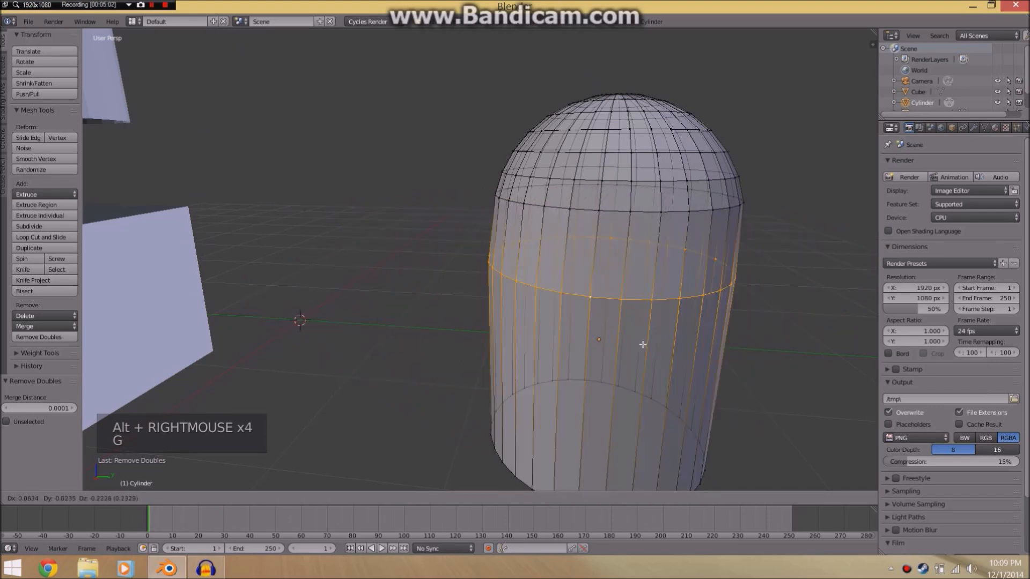
Undo the recent selections and the Remove Doubles operation on the rim loop, cancelling a trial move along the way.
key("ctrl+z")
key("ctrl+z")
key("ctrl+z")
key("ctrl+z")
key("ctrl+z")
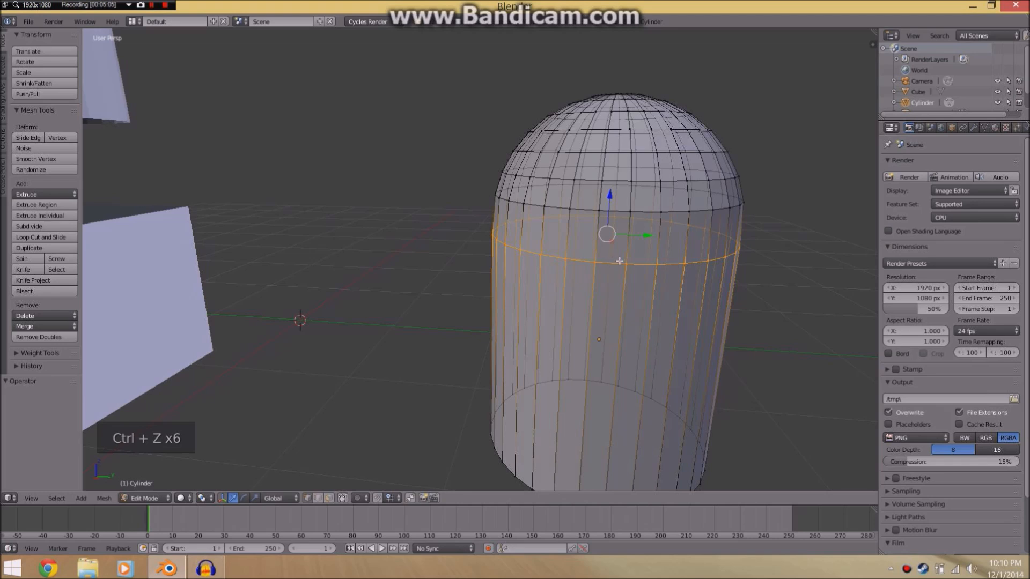
key("g")
right_click(602, 291)
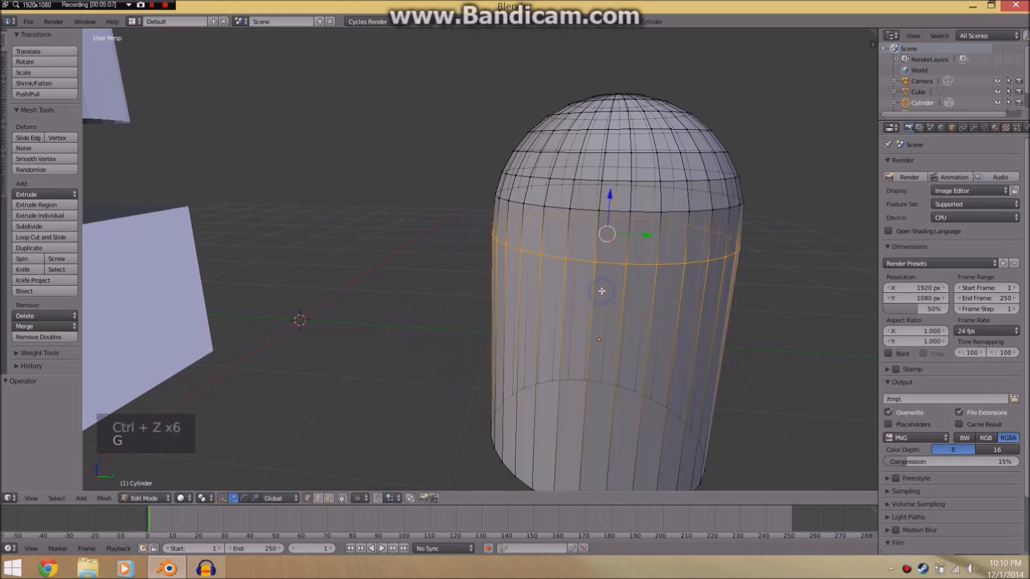
key("ctrl+z")
Trial-move the rim selection and a single one of the overlapping loops to check for separate vertices, cancelling both moves.
key("g")
right_click(520, 340)
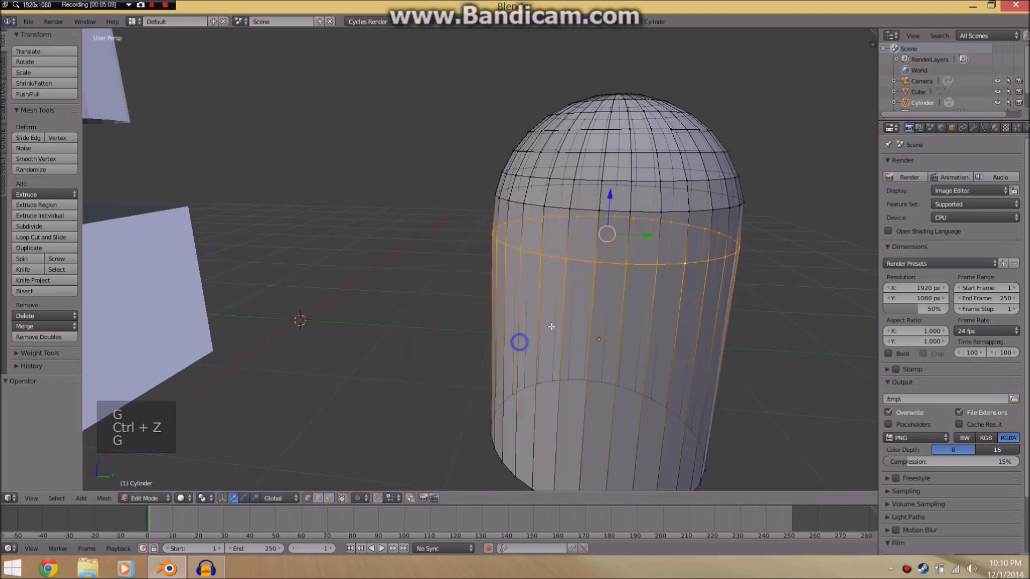
right_click(623, 271, "alt")
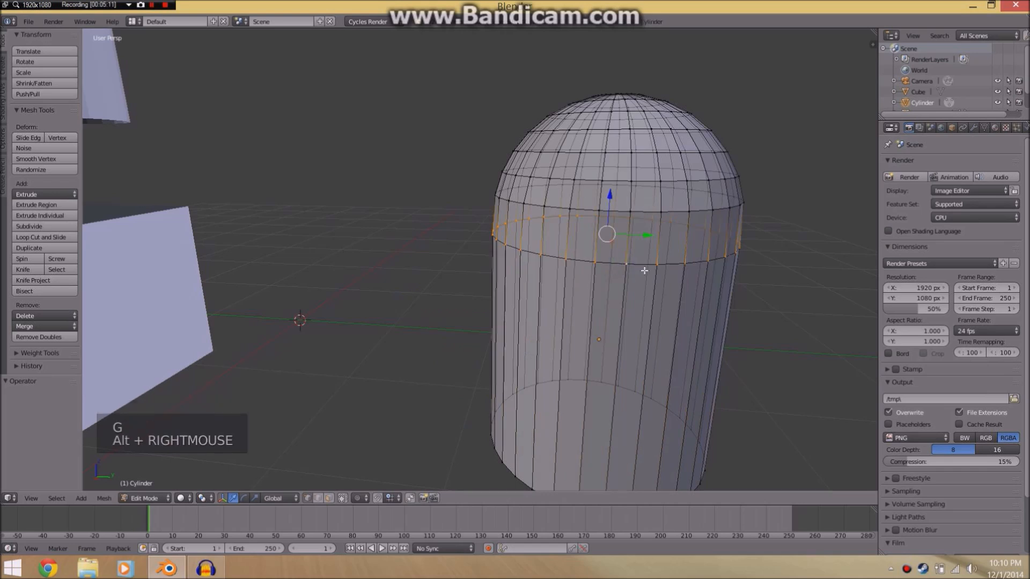
key("g")
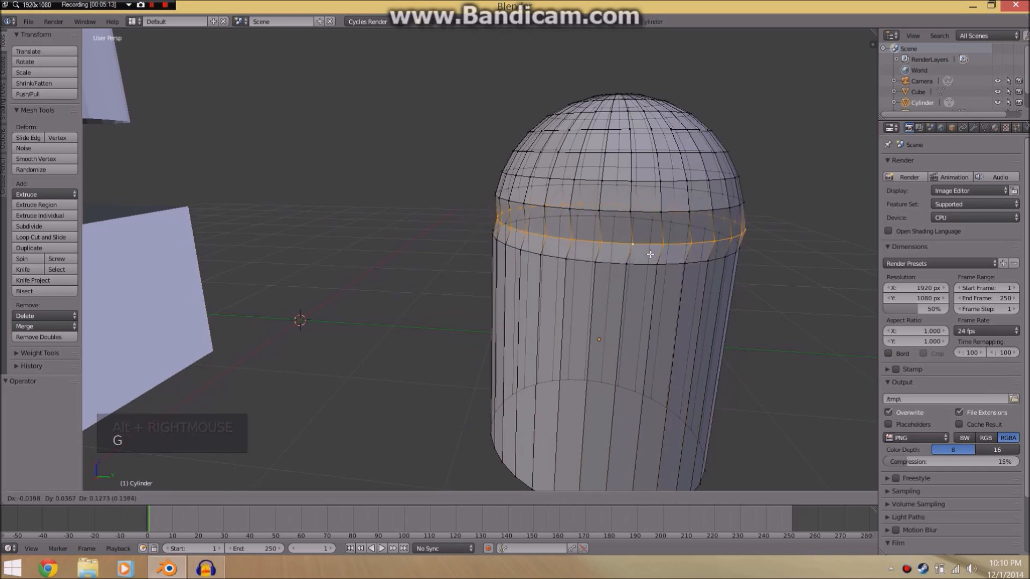
right_click(644, 252)
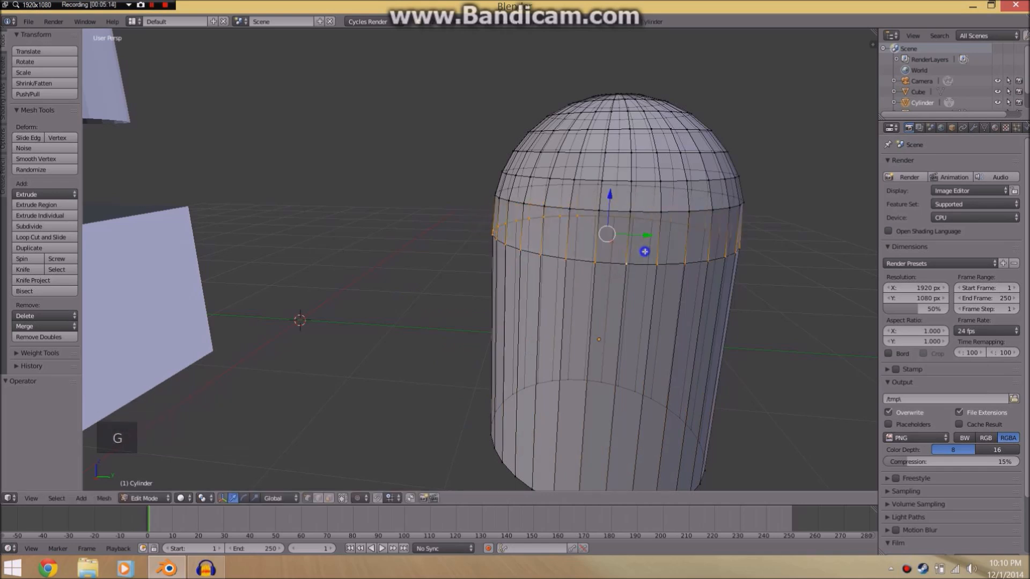
Select the overlapping rim edge loops where the dome meets the cylinder and apply Remove Doubles to them.
right_click(598, 262, "alt")
right_click(603, 263, "alt+shift")
key("w")
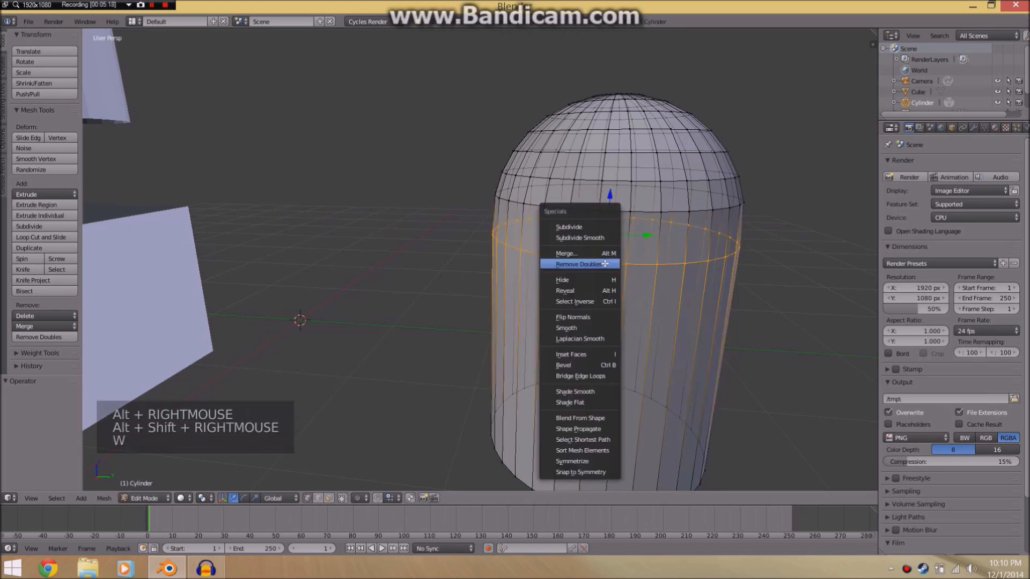
left_click(604, 264)
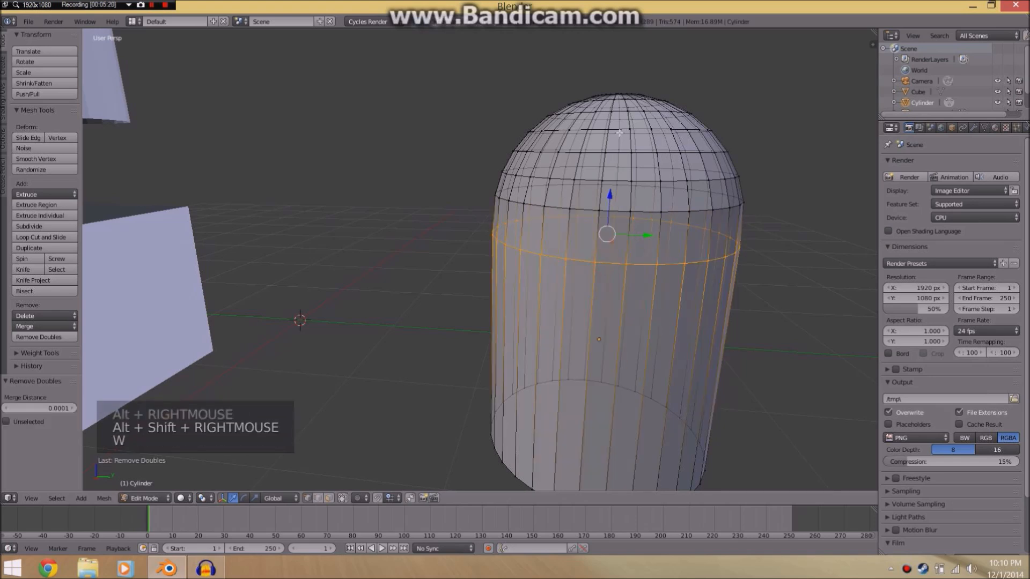
scroll(587, 177, "down", 2)
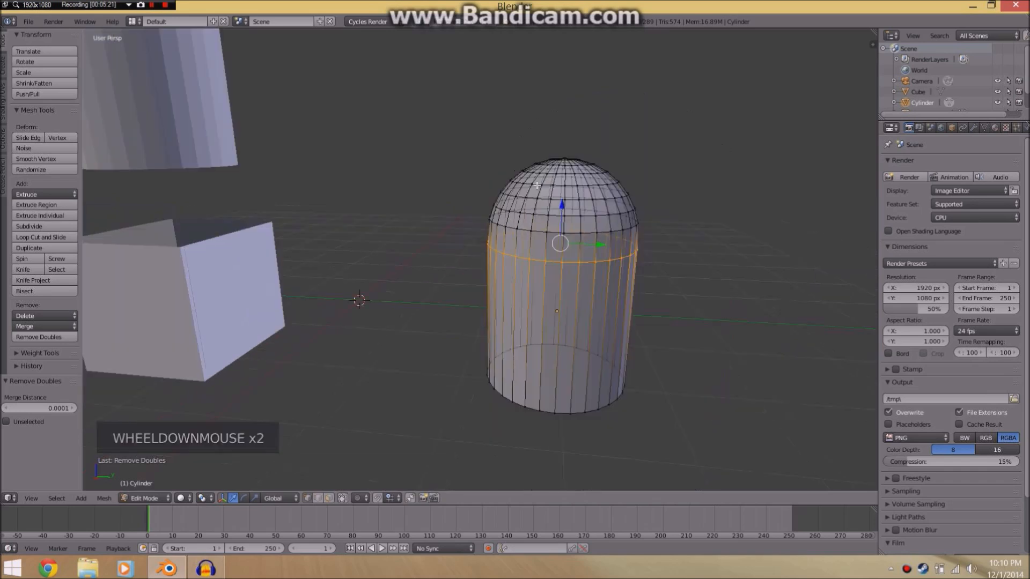
middle_click_drag(587, 177, 531, 179)
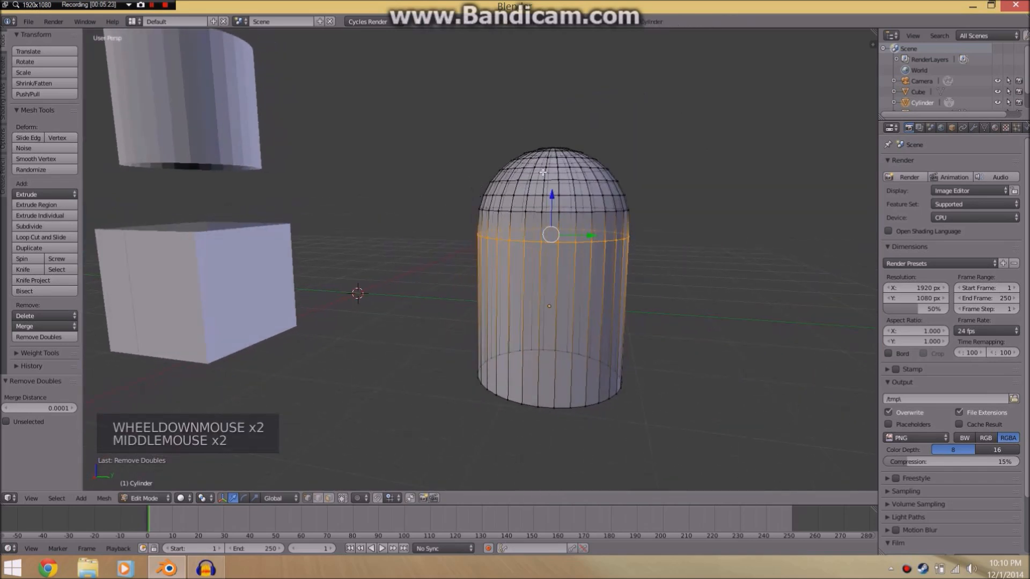
Box-select the dome's vertices to examine the part above the merged rim, and clear the selection.
key("a")
key("b")
left_click_drag(449, 129, 659, 225)
left_click_drag(554, 137, 558, 152)
key("a")
scroll(557, 156, "down", 2)
middle_click_drag(557, 156, 556, 186)
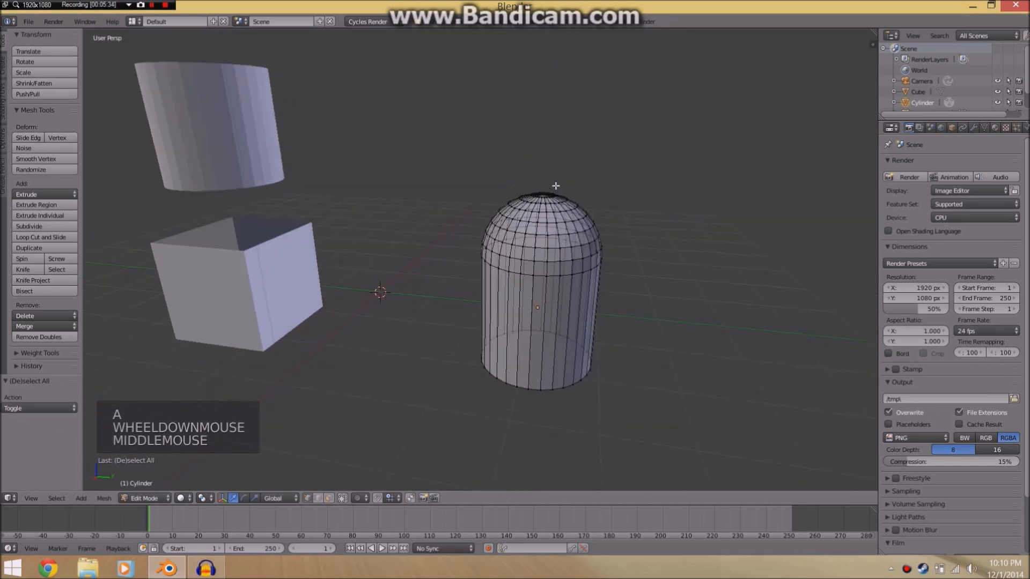
Join the open cube and the cylinder above it into one object and enter Edit Mode on it.
key("Tab")
middle_click_drag(481, 203, 579, 200, "shift")
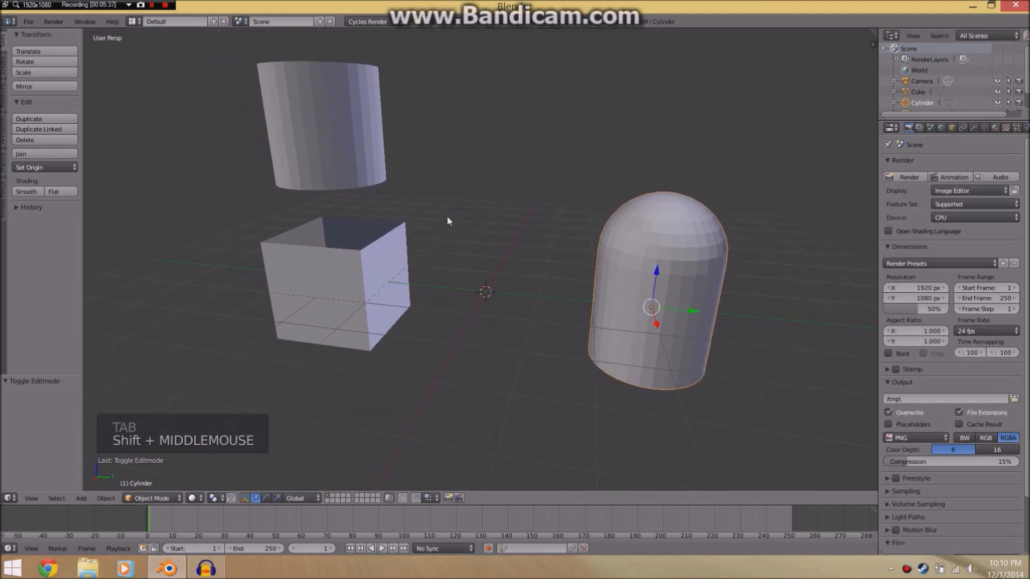
right_click(350, 259)
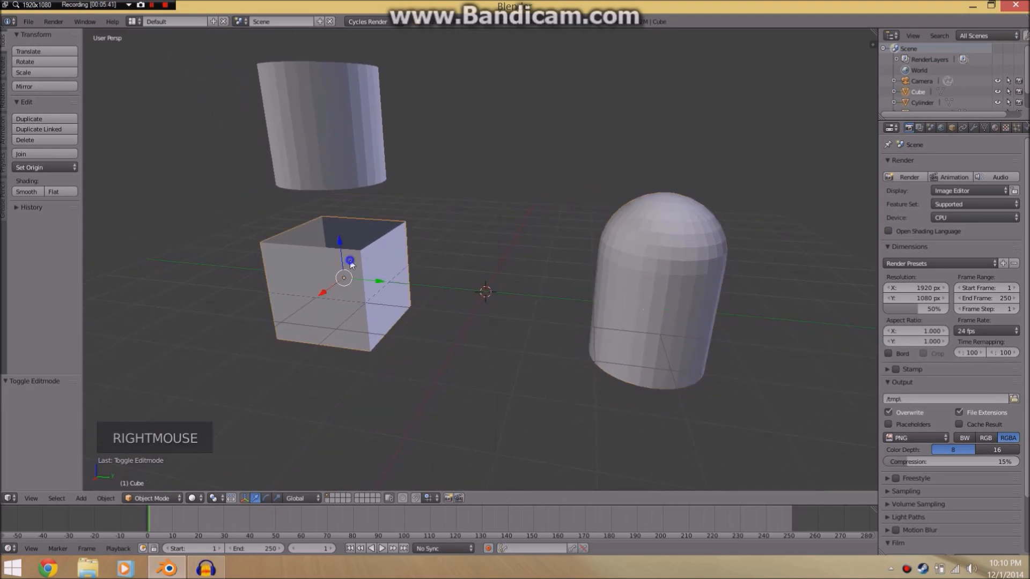
right_click(350, 153, "shift")
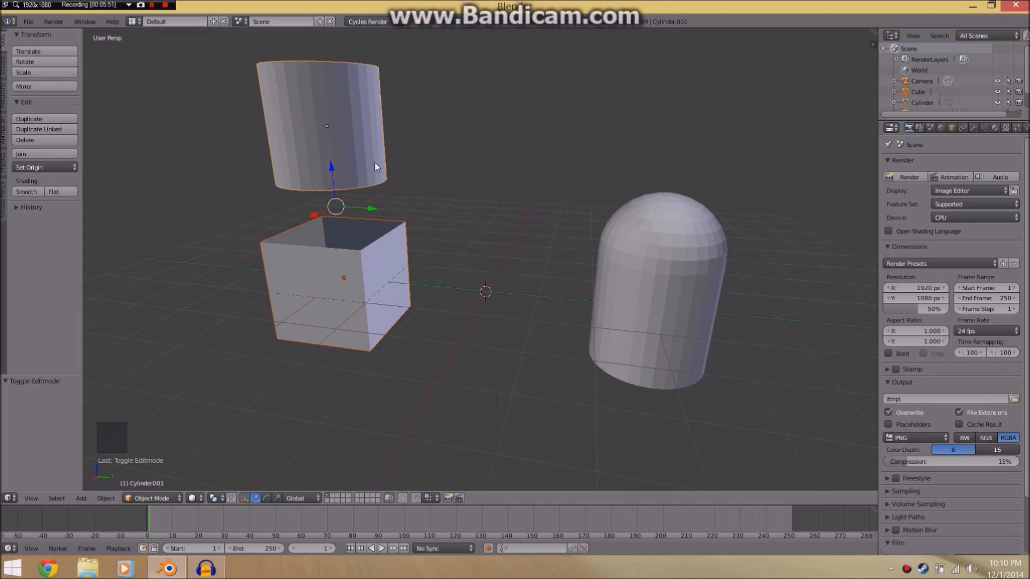
key("ctrl+j")
key("Tab")
Select the cylinder's lower edge loop and the cube's open upper edge loop, and fill the gap between them with faces.
middle_click_drag(301, 177, 380, 152)
middle_click_drag(389, 143, 367, 172)
middle_click_drag(345, 285, 380, 258)
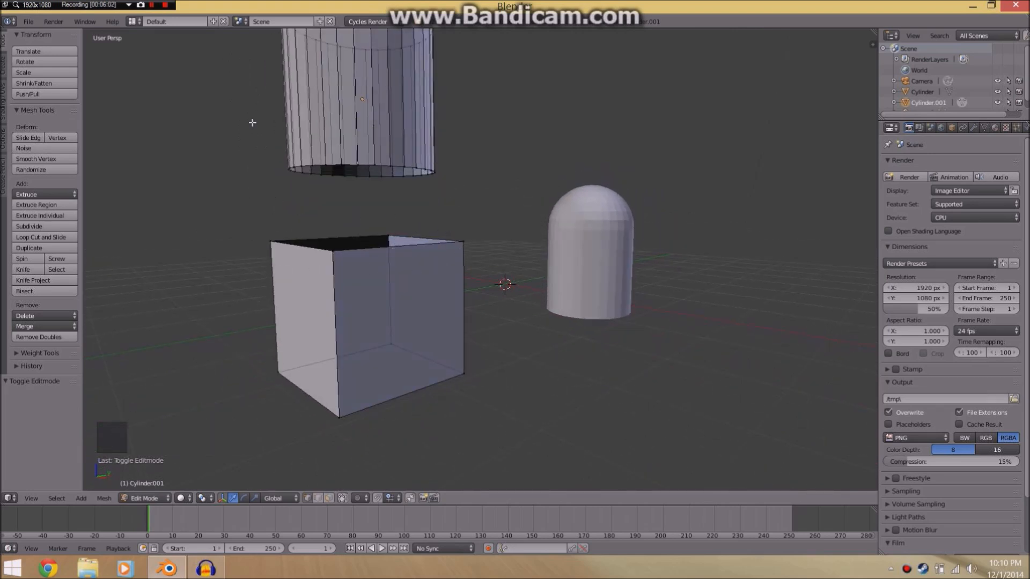
middle_click_drag(326, 134, 300, 173)
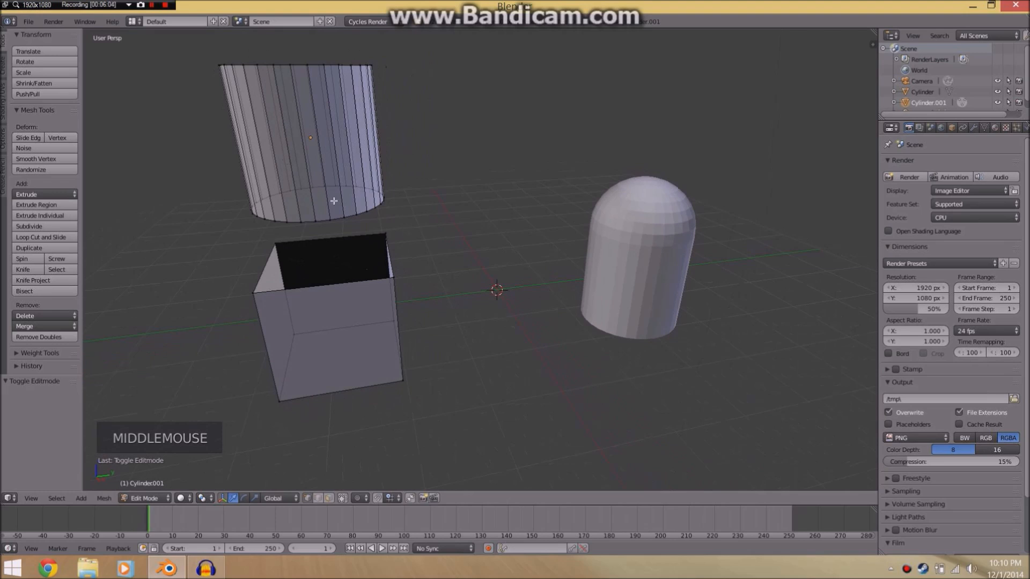
right_click(322, 216, "alt")
right_click(338, 279, "alt+shift")
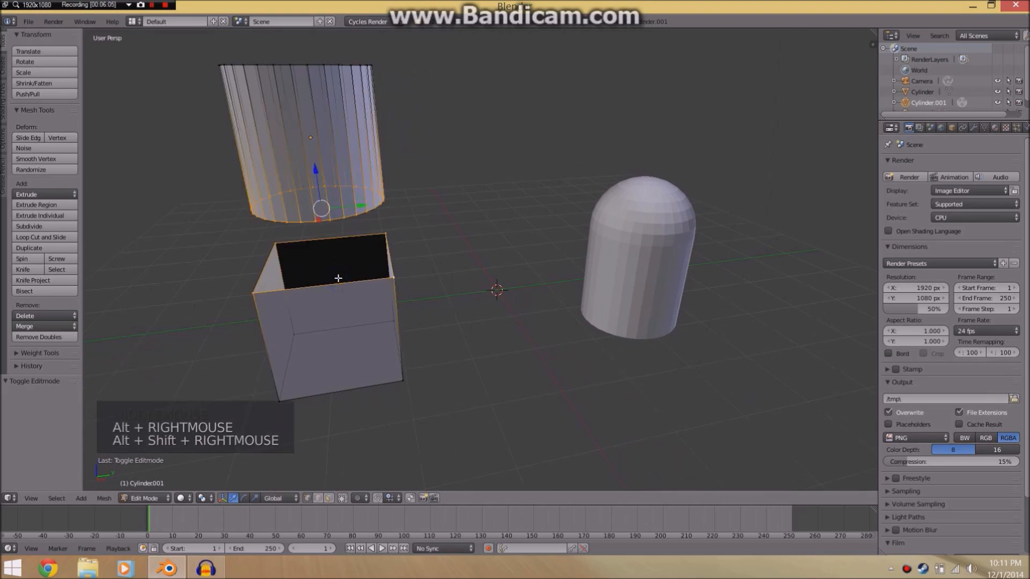
key("alt+f")
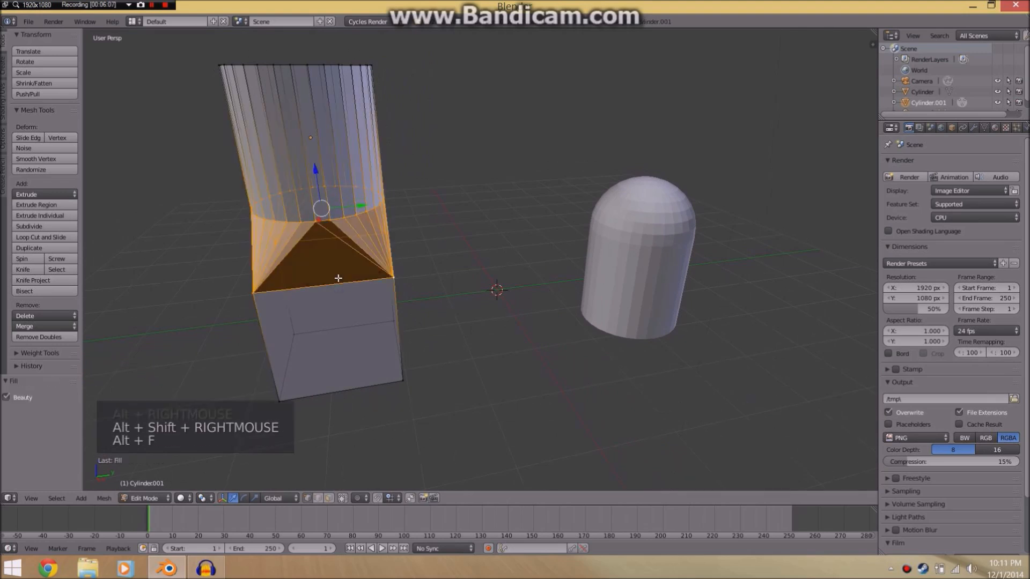
key("a")
middle_click_drag(338, 274, 386, 215)
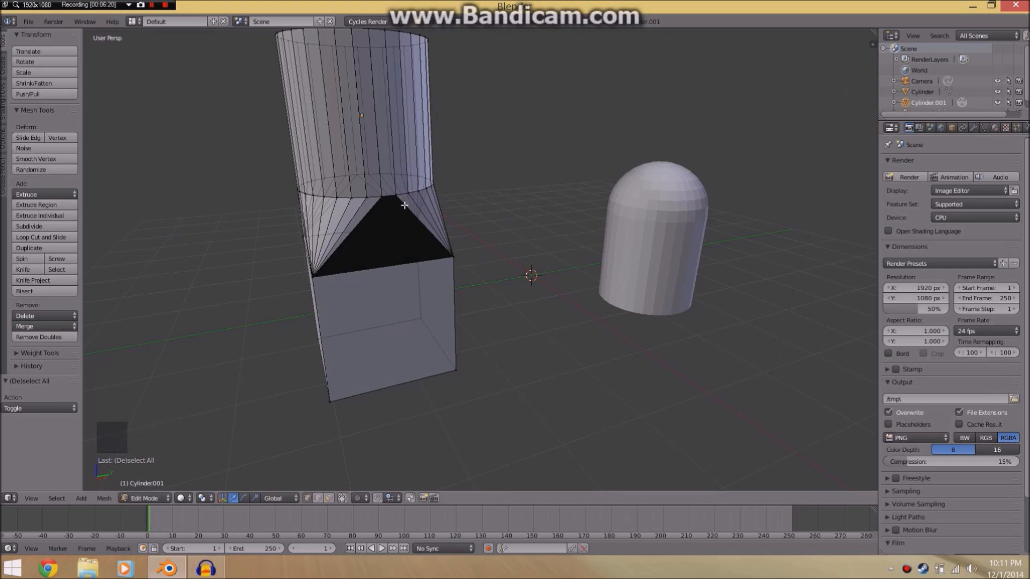
Select the whole joined mesh and recalculate its normals to face outward.
key("ctrl+n")
key("a")
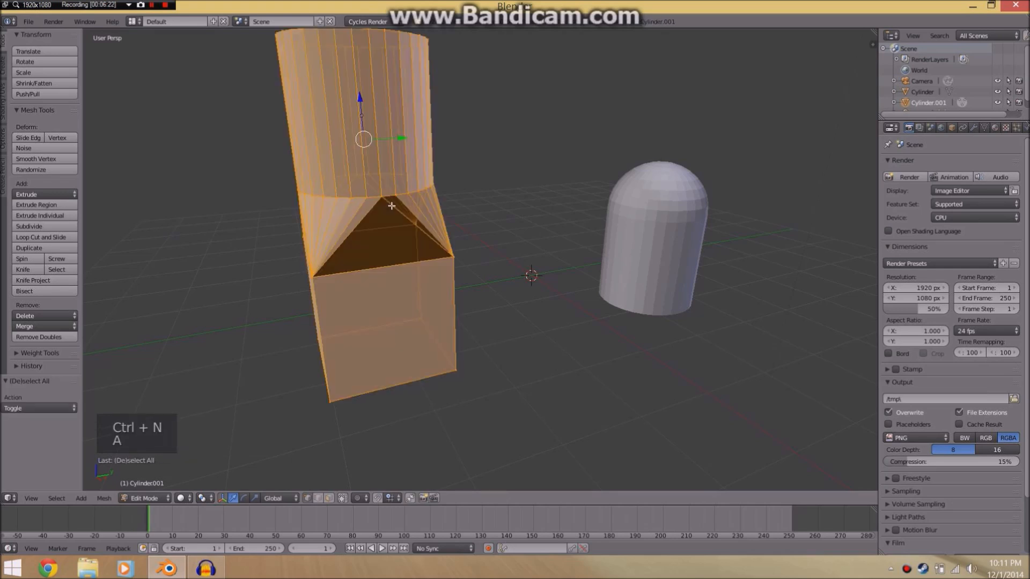
key("ctrl+n")
key("a")
middle_click_drag(362, 169, 392, 177)
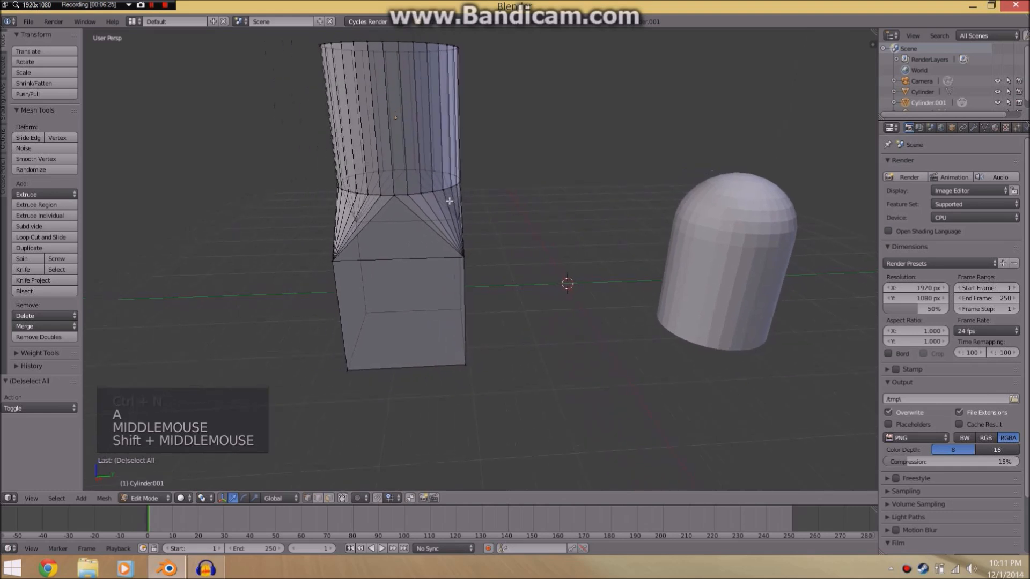
right_click(415, 190, "alt")
middle_click_drag(496, 199, 513, 278)
right_click(501, 276, "alt+shift")
middle_click_drag(443, 260, 306, 133)
right_click(529, 242, "alt+shift")
right_click(525, 203, "alt+shift")
key("a")
key("b")
left_click_drag(306, 133, 510, 194)
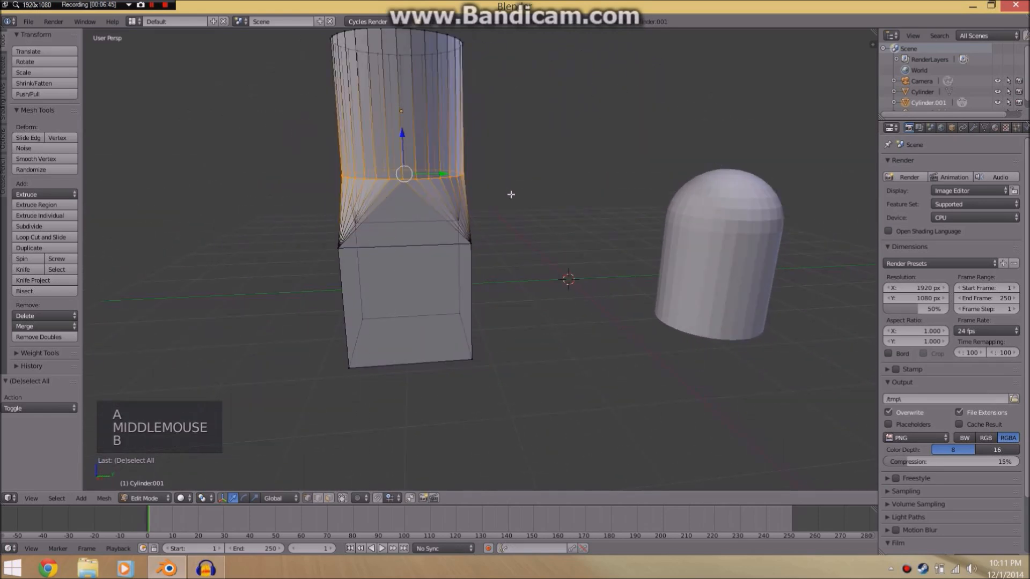
key("a")
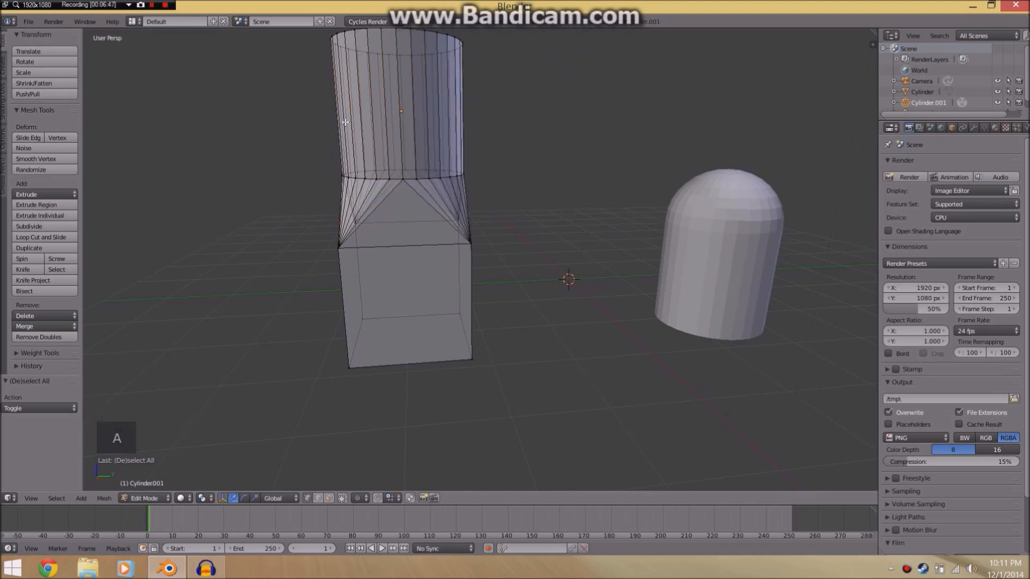
mouse_move(446, 123)
left_mouse_down("ctrl")
mouse_move(522, 195)
mouse_move(432, 128)
mouse_move(414, 141)
left_mouse_up("ctrl")
middle_click_drag(345, 167, 322, 129)
left_click(414, 149, "ctrl")
Box-select the cylinder's lower vertex ring and vertex-slide it fully down onto the cube's upper corners.
key("a")
key("b")
left_click_drag(317, 129, 480, 181)
middle_click_drag(415, 152, 421, 155)
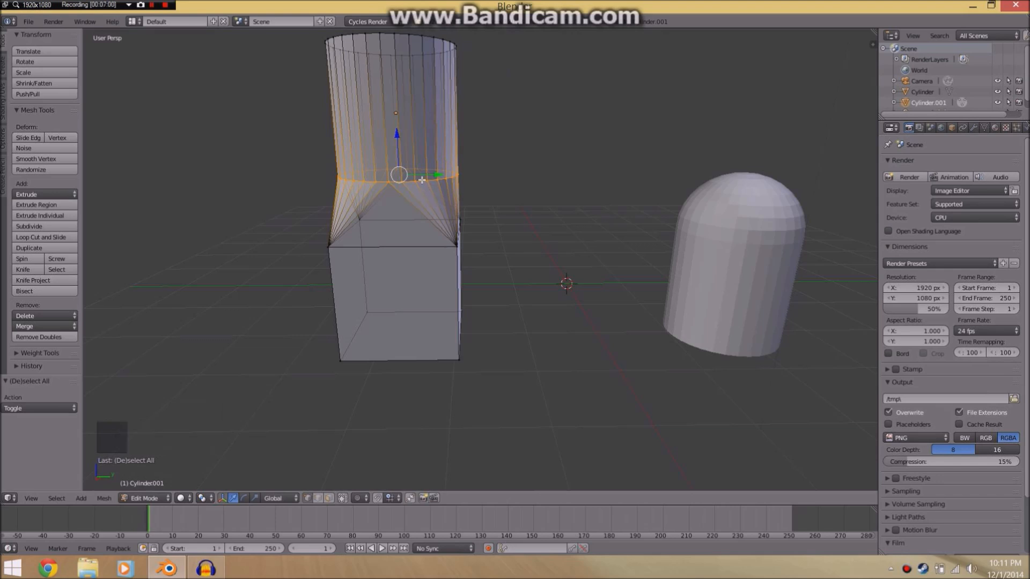
key("shift+v")
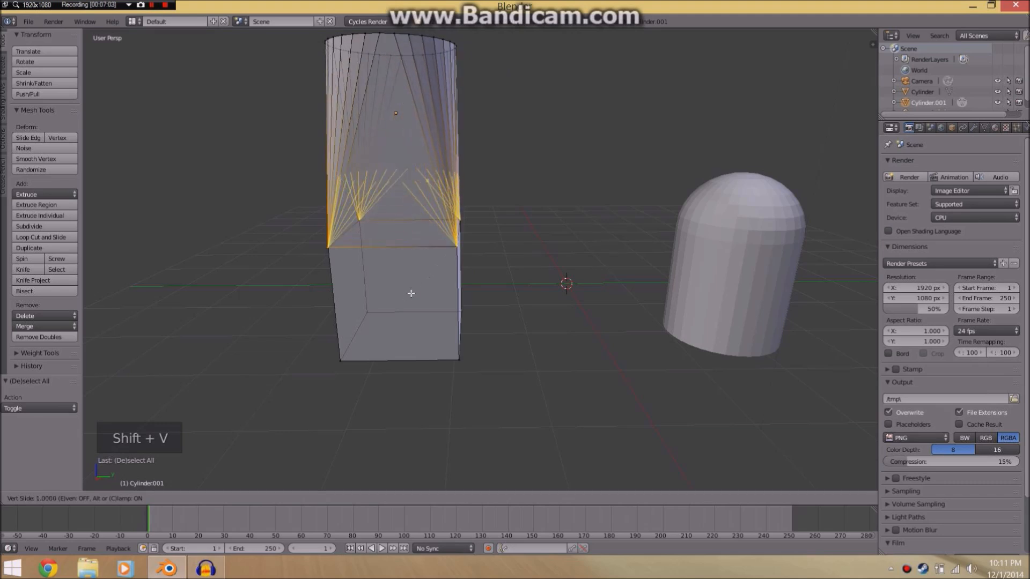
left_click(406, 324)
middle_click_drag(407, 324, 375, 207)
Select the whole mesh and apply Remove Doubles to merge the vertices collapsed onto the cube's corners.
key("a")
key("b")
left_click_drag(303, 187, 550, 271)
key("a")
middle_click_drag(548, 260, 524, 246)
key("a")
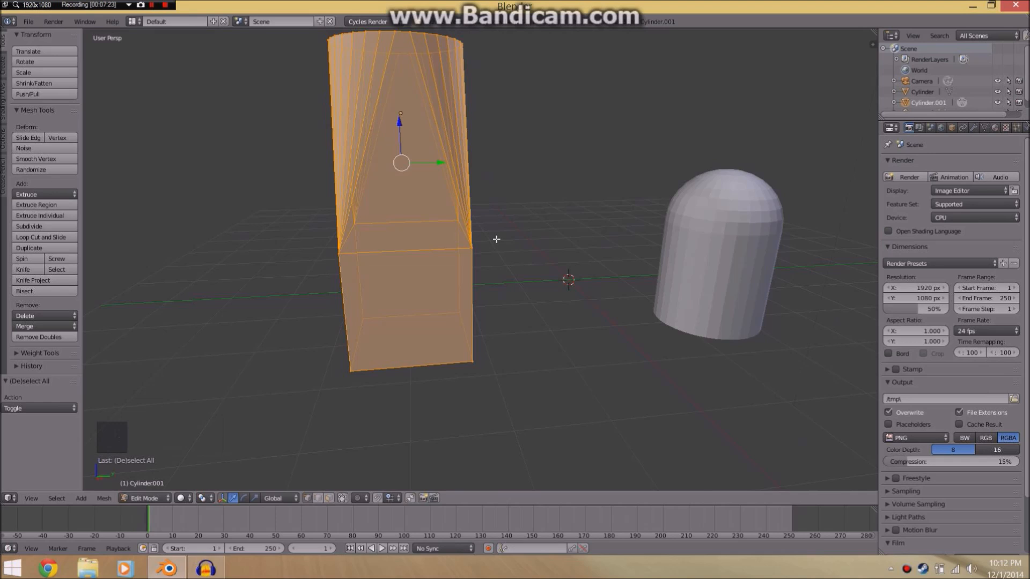
key("w")
left_click(496, 242)
key("a")
middle_click_drag(536, 195, 470, 188)
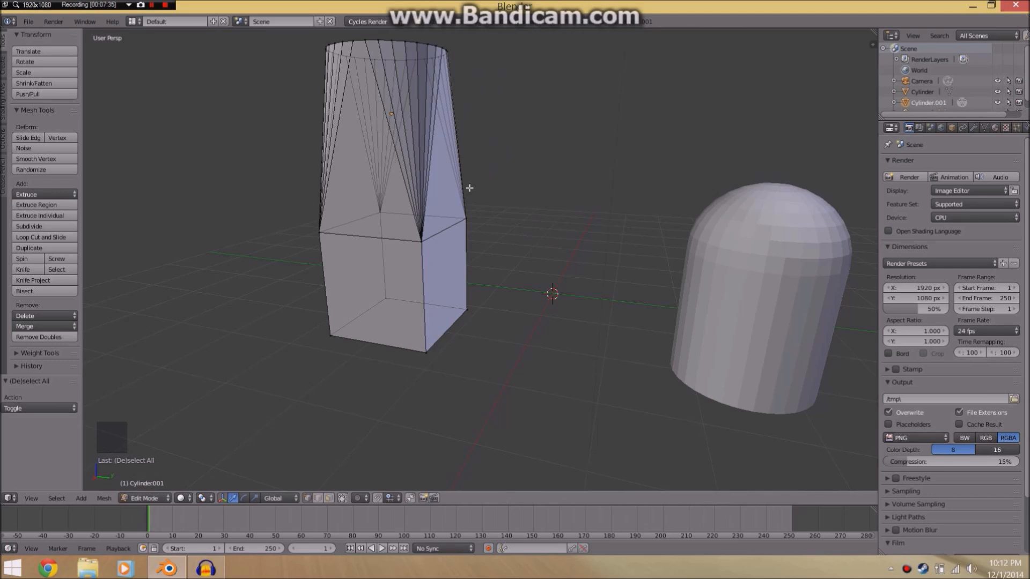
Trial-move a corner vertex between the cylinder and the cube to check that it is merged, and clear the selection.
mouse_move(422, 191)
middle_mouse_down()
mouse_move(451, 191)
mouse_move(431, 189)
middle_mouse_up()
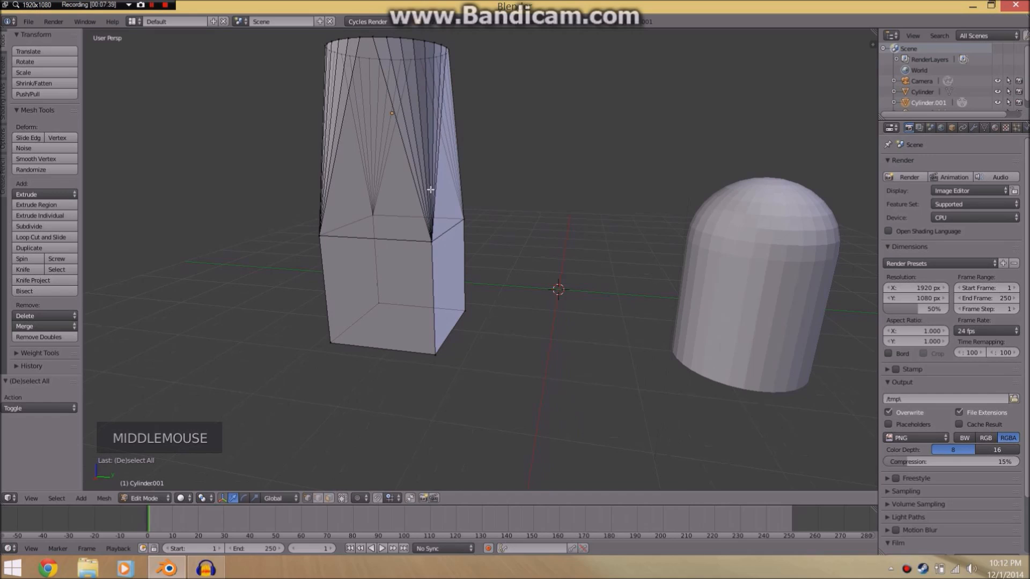
middle_click_drag(427, 193, 433, 220)
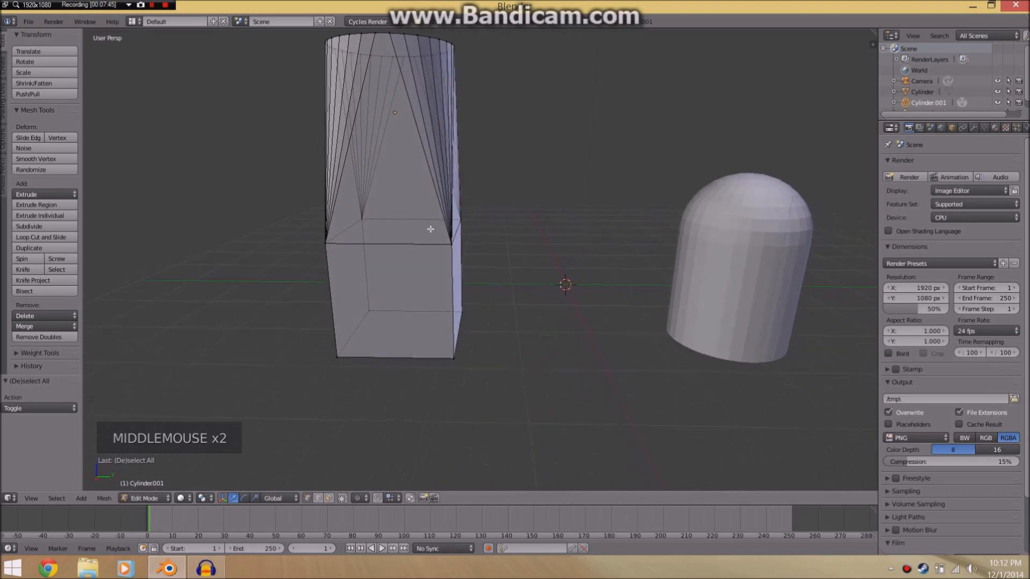
right_click(447, 247)
key("g")
key("g")
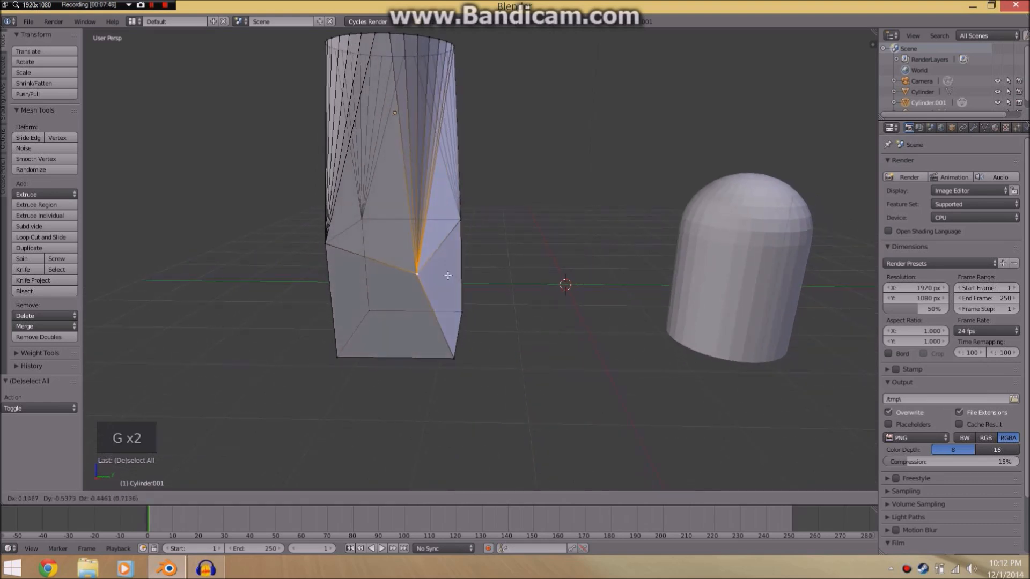
left_click(462, 233)
middle_click_drag(462, 233, 526, 264)
right_click(436, 256)
key("a")
scroll(472, 256, "down", 3)
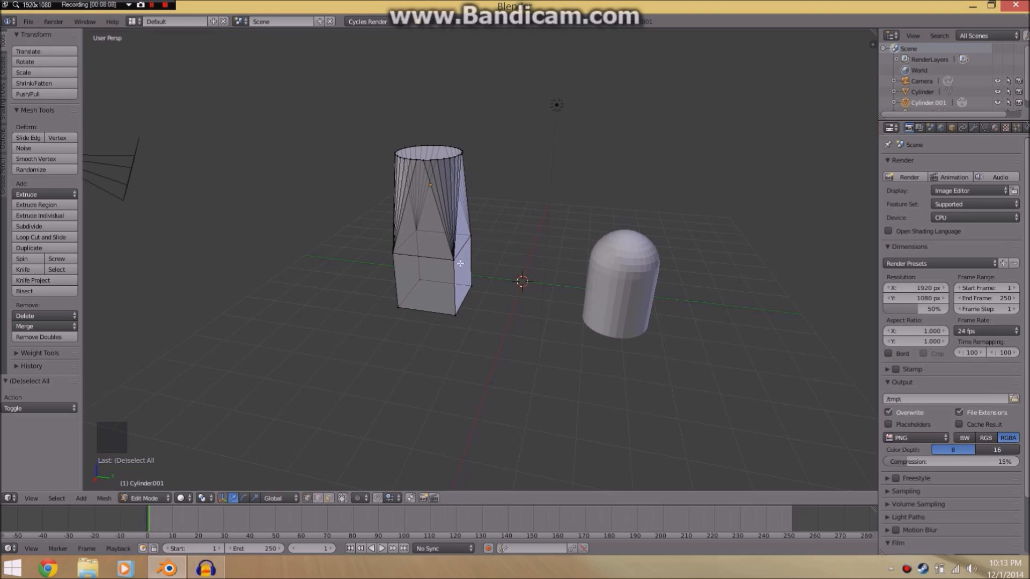
Select the upper and lower vertices of one vertical edge of the cube.
middle_click_drag(460, 264, 534, 249)
scroll(483, 276, "up", 3)
key("a")
key("a")
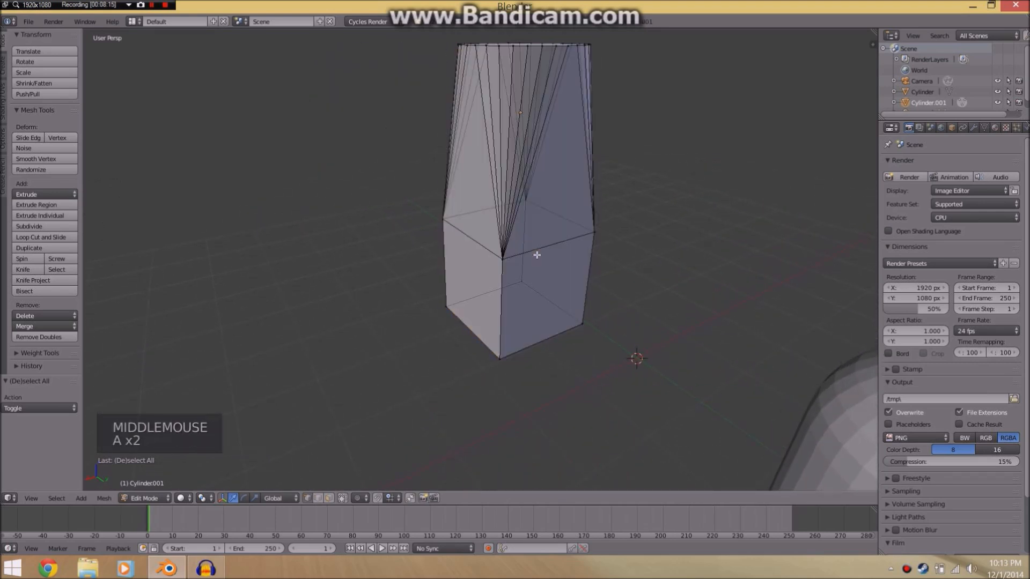
right_click(505, 259)
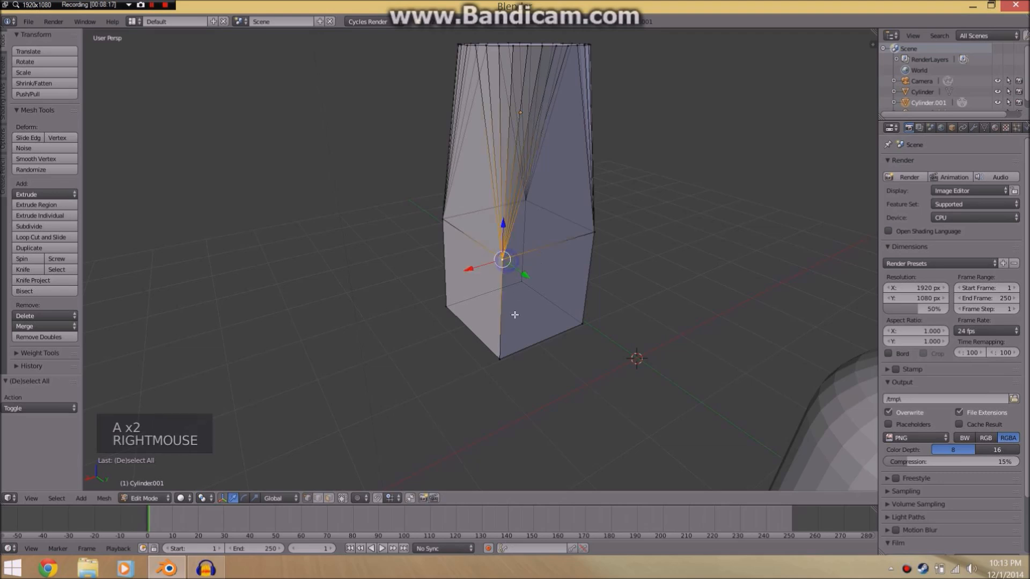
right_click(502, 347, "shift")
middle_click_drag(530, 280, 498, 263)
Vertex-slide the two selected vertices fully along the cube's horizontal edges onto the neighbouring vertical edge.
key("shift+v")
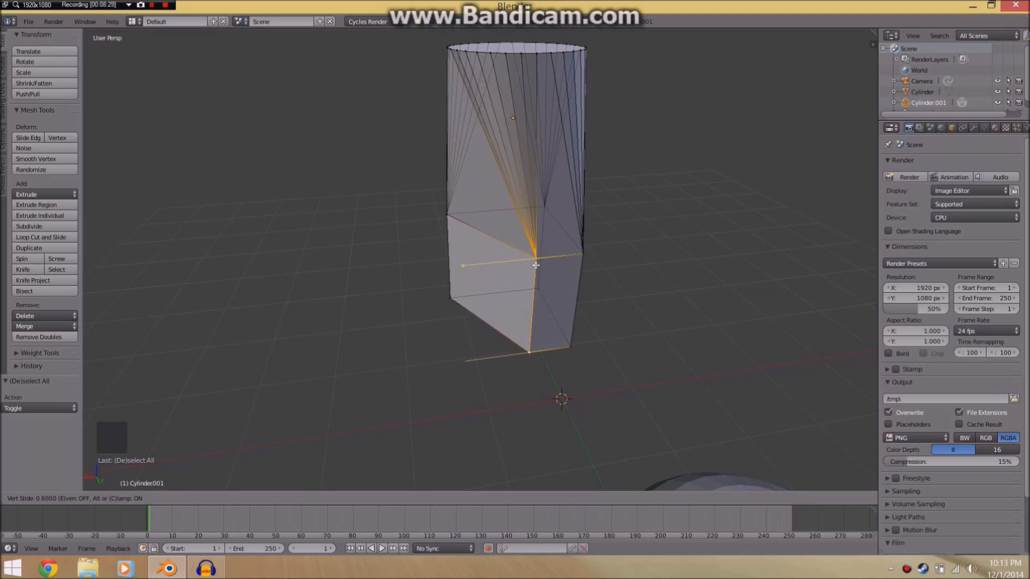
left_click(479, 267)
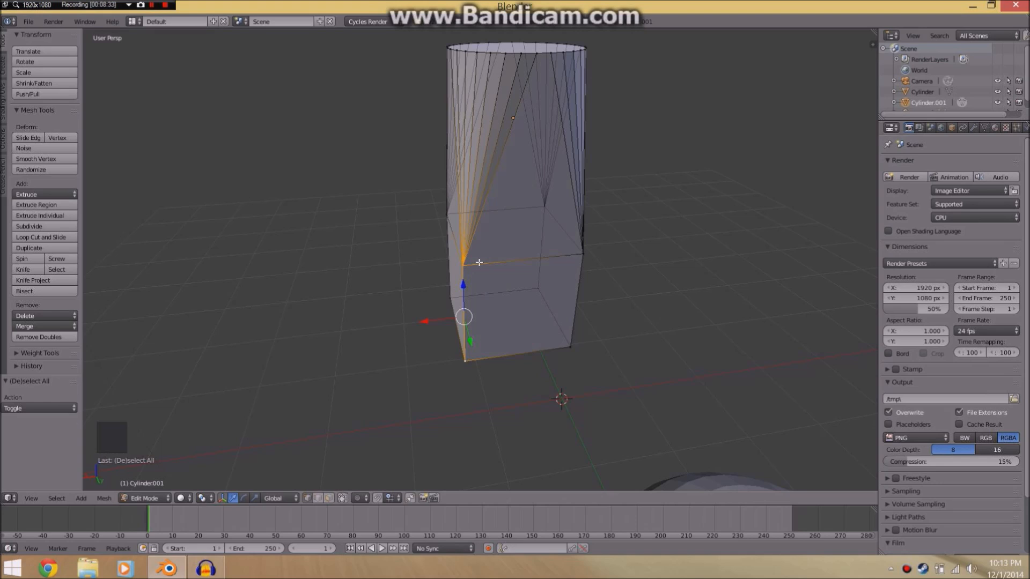
key("shift+v")
left_click(480, 265)
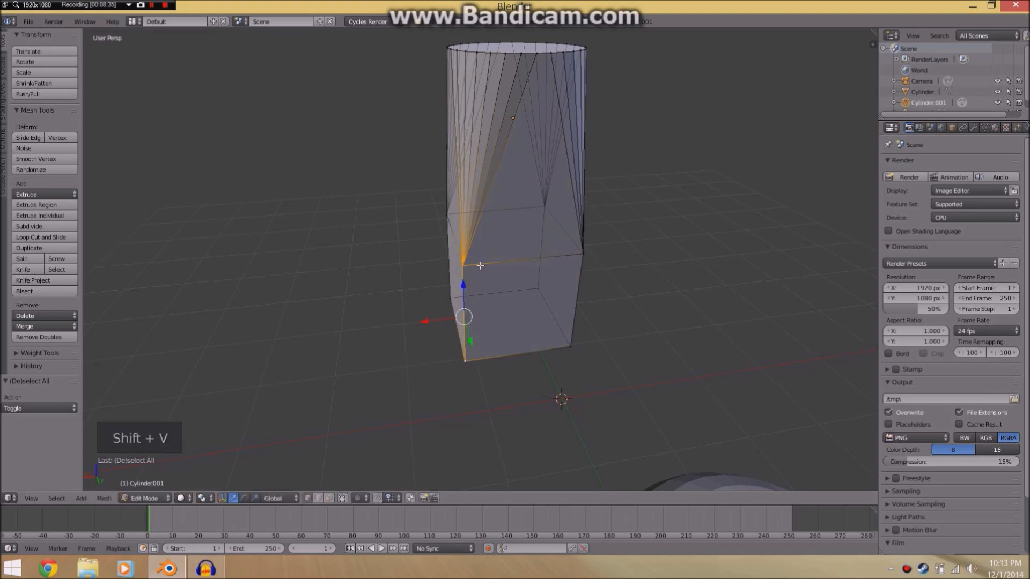
key("shift+v")
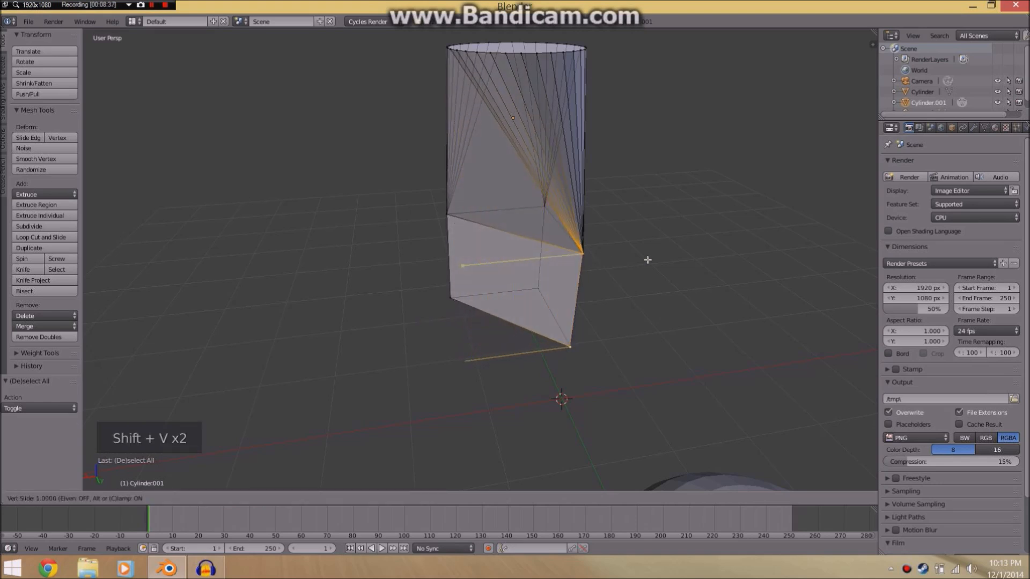
left_click(654, 260)
middle_click_drag(654, 259, 493, 255)
Box-select the overlapping vertices on the collapsed vertical edge of the cube and apply Remove Doubles.
key("a")
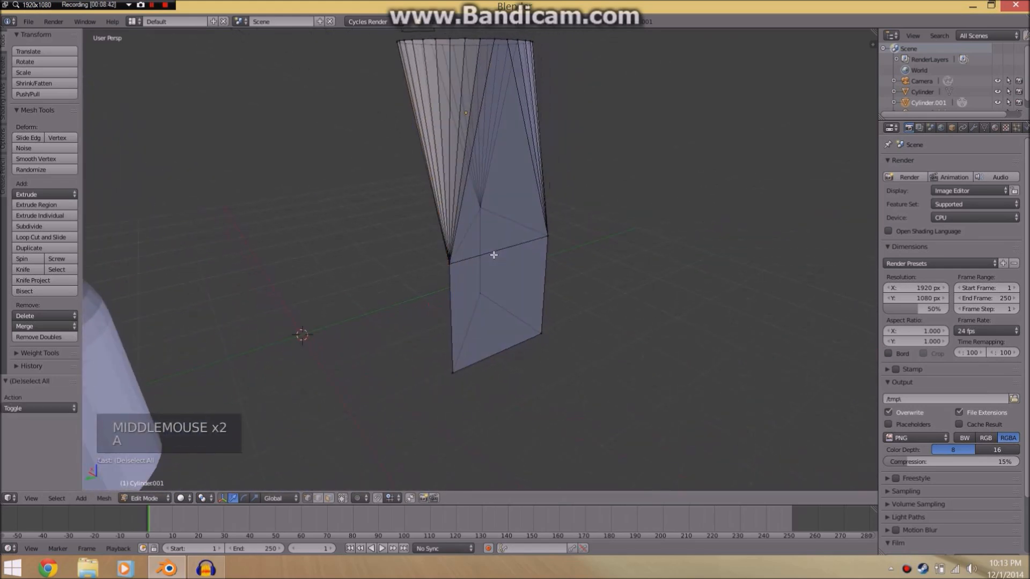
key("b")
left_click_drag(430, 230, 467, 392)
middle_click_drag(467, 393, 495, 293)
key("w")
left_click(531, 333)
Trial-move a vertex on the collapsed edge to check that it is merged, and clear the selection.
right_click(424, 239)
middle_click_drag(468, 248, 569, 262)
key("g")
scroll(599, 263, "up", 1)
scroll(600, 262, "down", 2)
key("a")
middle_click_drag(568, 262, 545, 252, "shift")
scroll(545, 263, "down", 2)
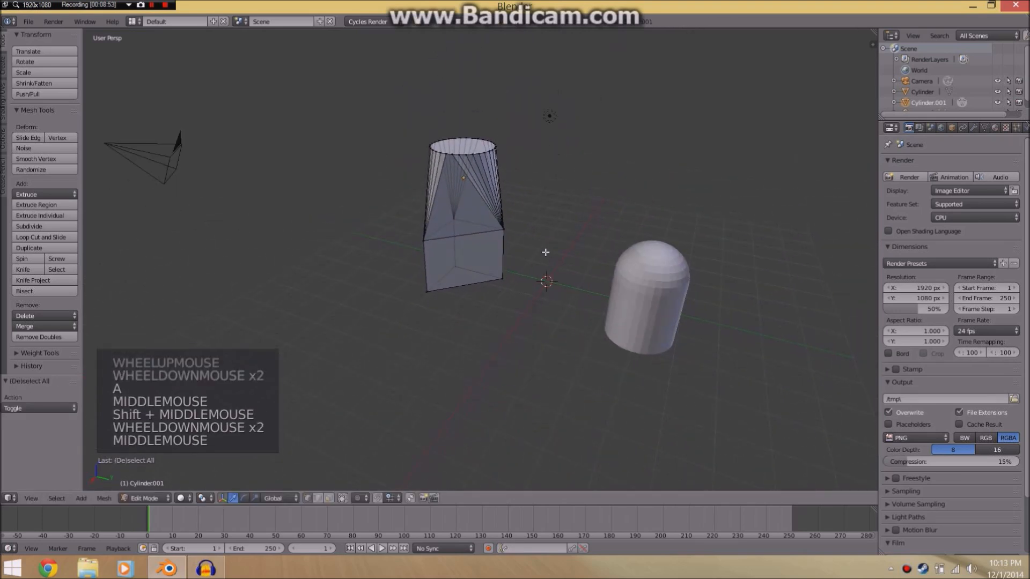